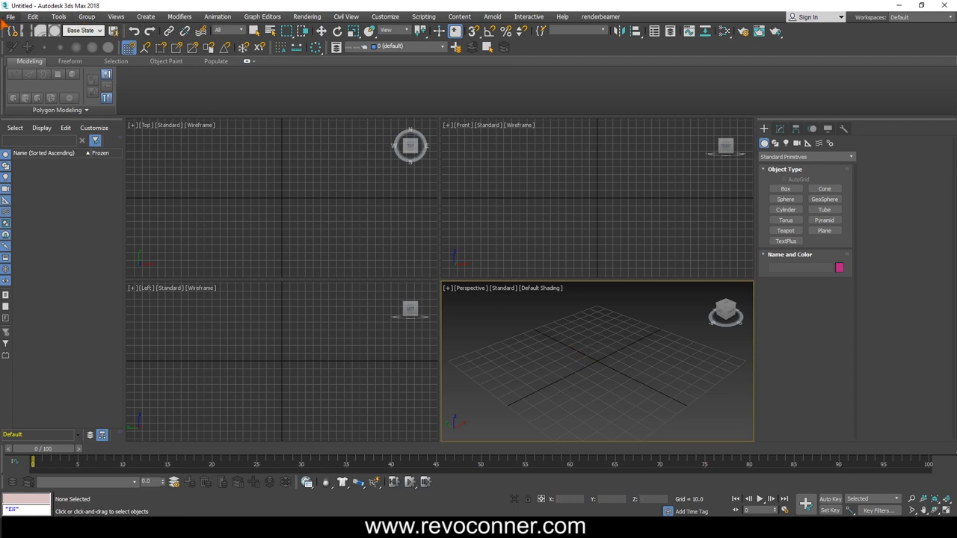
Step: Choose T pose.fbx from the Mixamo folder inside the desktop's Tutorial Temporary folder as the file to import
{"action": "left_click", "coordinate": [10, 17]}
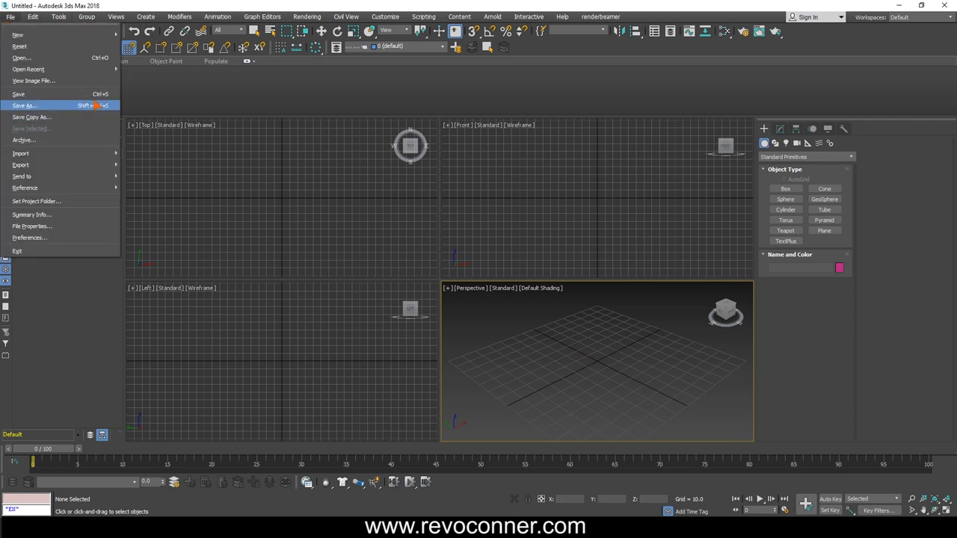
{"action": "mouse_move", "coordinate": [80, 153]}
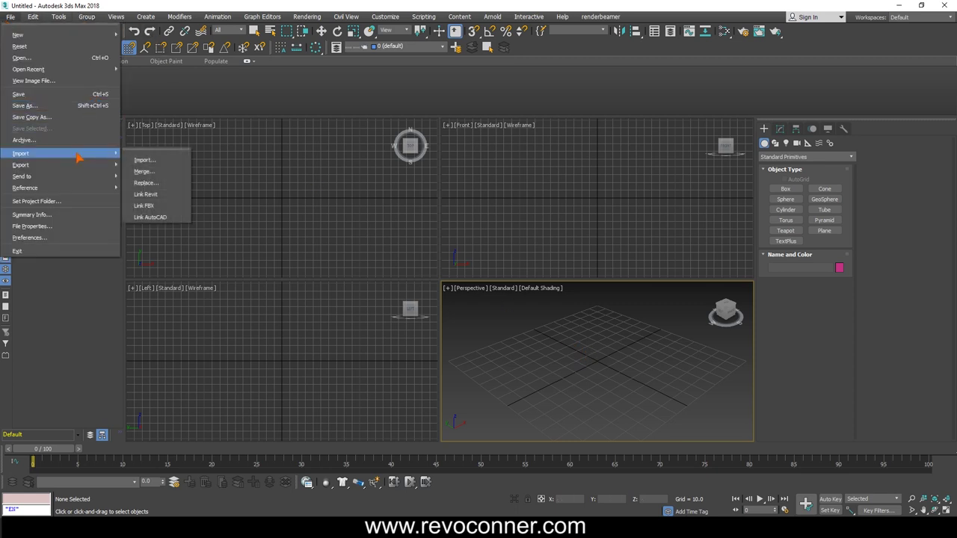
{"action": "left_click", "coordinate": [144, 160]}
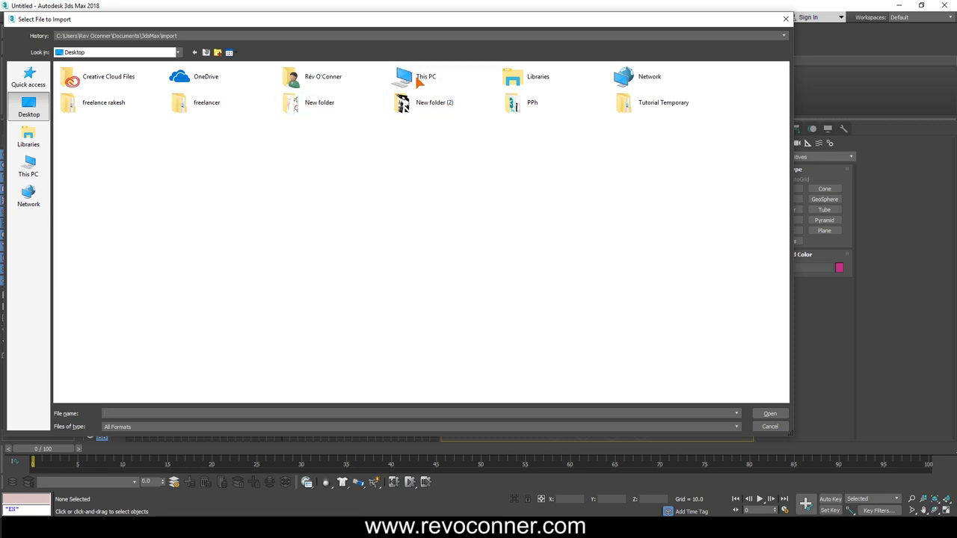
{"action": "double_click", "coordinate": [664, 105]}
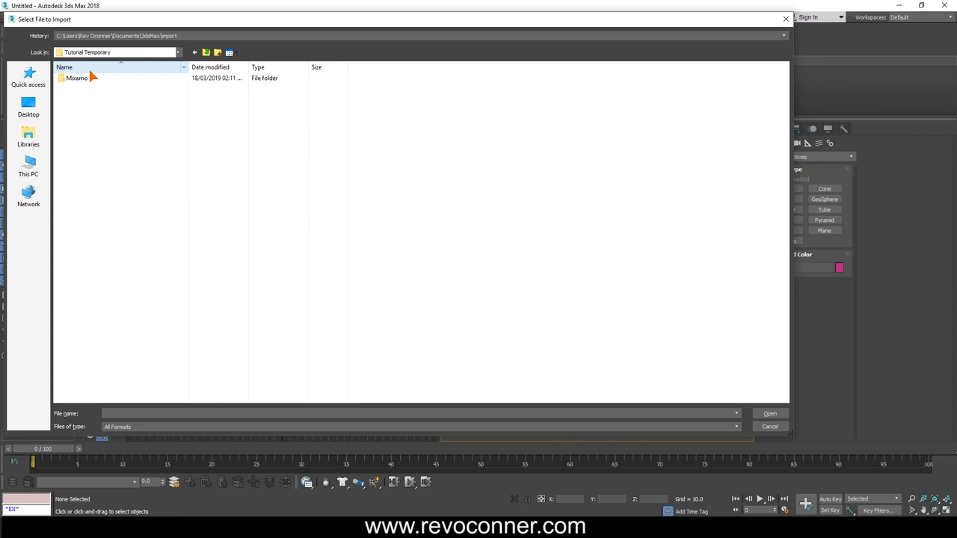
{"action": "left_click", "coordinate": [74, 80]}
{"action": "double_click", "coordinate": [75, 80]}
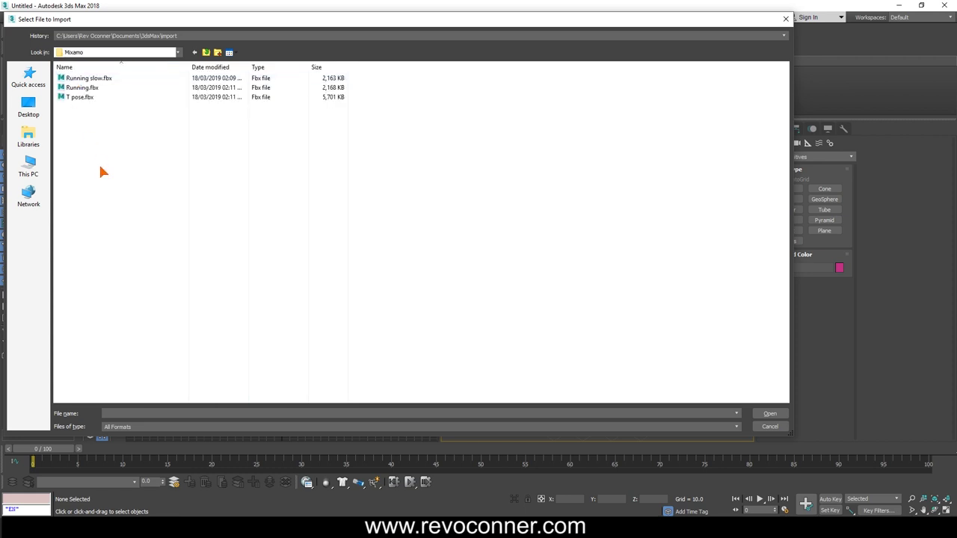
{"action": "left_click", "coordinate": [76, 99]}
{"action": "double_click", "coordinate": [75, 98]}
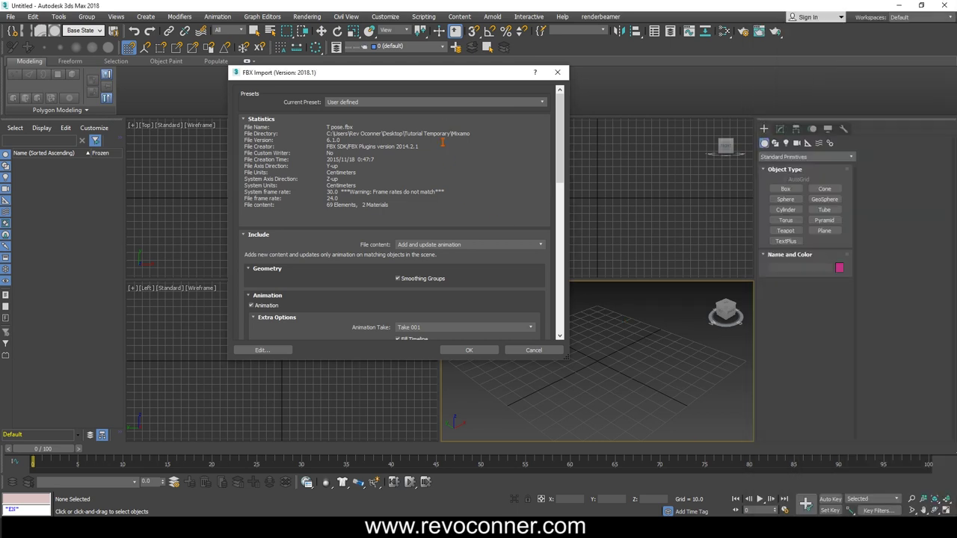
Step: Import the T-pose character with file content set to Add, and frame it in a maximized Perspective viewport
{"action": "left_click", "coordinate": [433, 246]}
{"action": "left_click", "coordinate": [423, 252]}
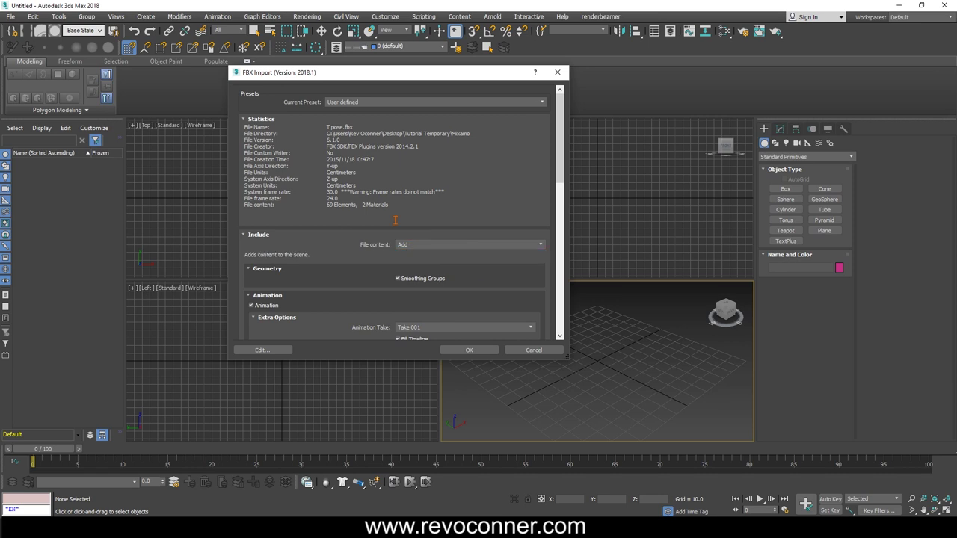
{"action": "left_click", "coordinate": [487, 346]}
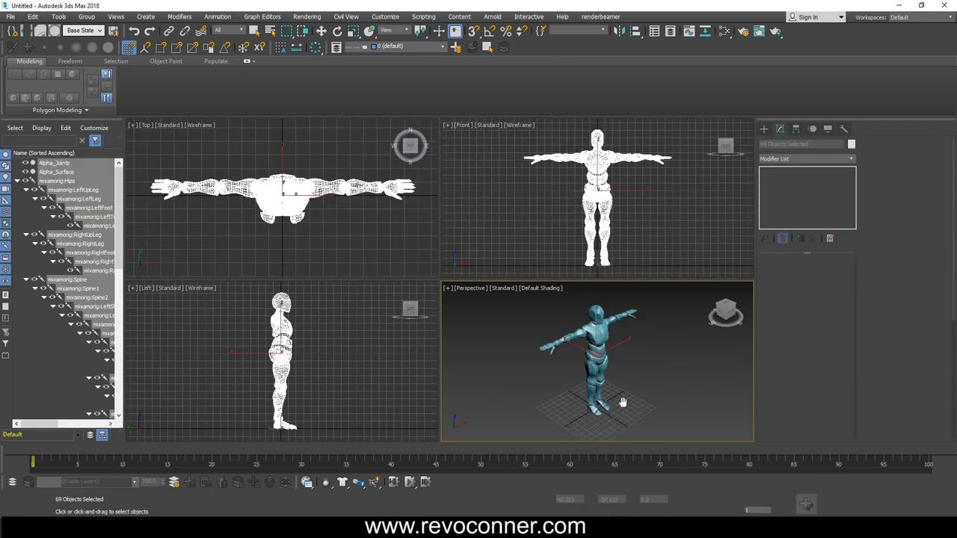
{"action": "key", "text": "z"}
{"action": "key", "text": "ctrl+w"}
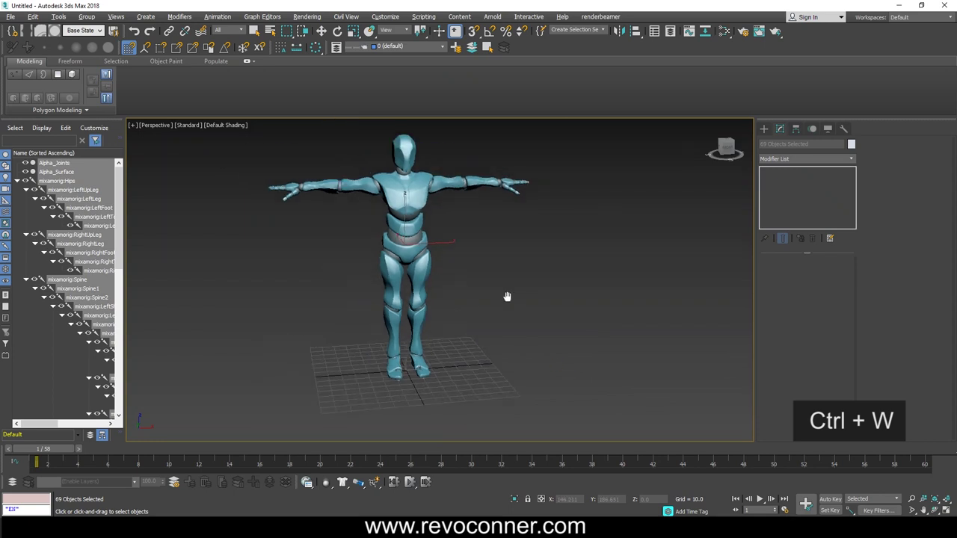
{"action": "mouse_move", "coordinate": [507, 297]}
{"action": "middle_mouse_down", "text": "alt"}
{"action": "mouse_move", "coordinate": [498, 323]}
{"action": "mouse_move", "coordinate": [513, 314]}
{"action": "mouse_move", "coordinate": [500, 312]}
{"action": "middle_mouse_up", "text": "alt"}
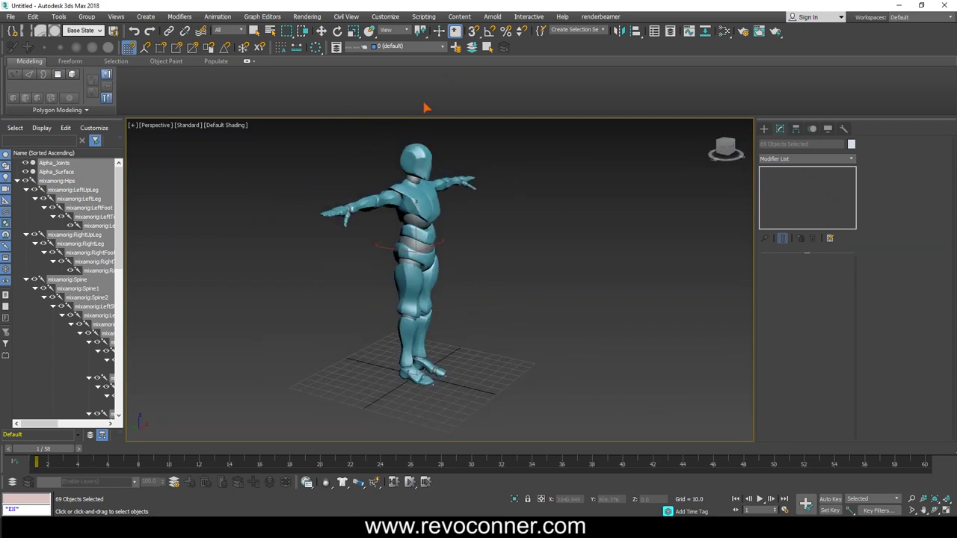
Step: Import Running slow.fbx with file content set to Update animation, and scrub through the timeline to frame 25
{"action": "left_click", "coordinate": [11, 17]}
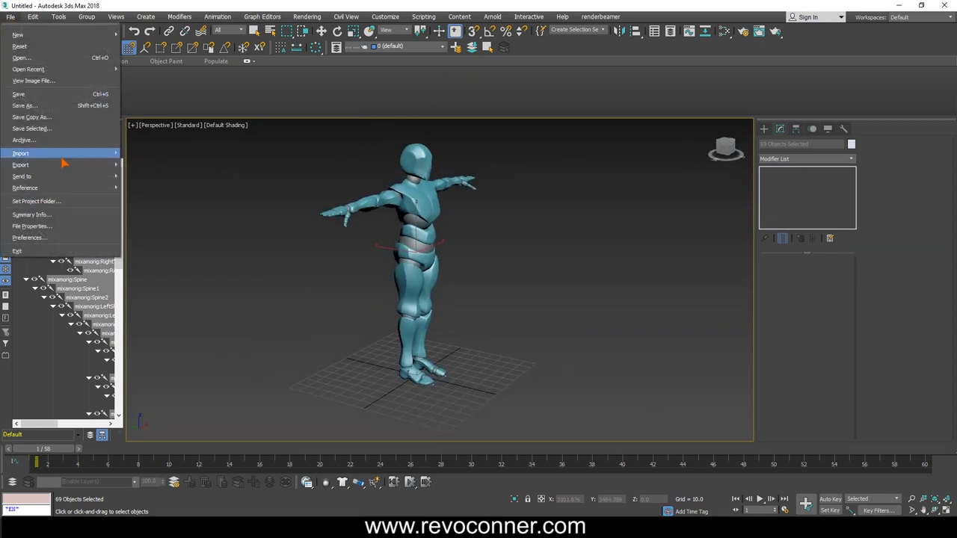
{"action": "mouse_move", "coordinate": [63, 154]}
{"action": "left_click", "coordinate": [155, 162]}
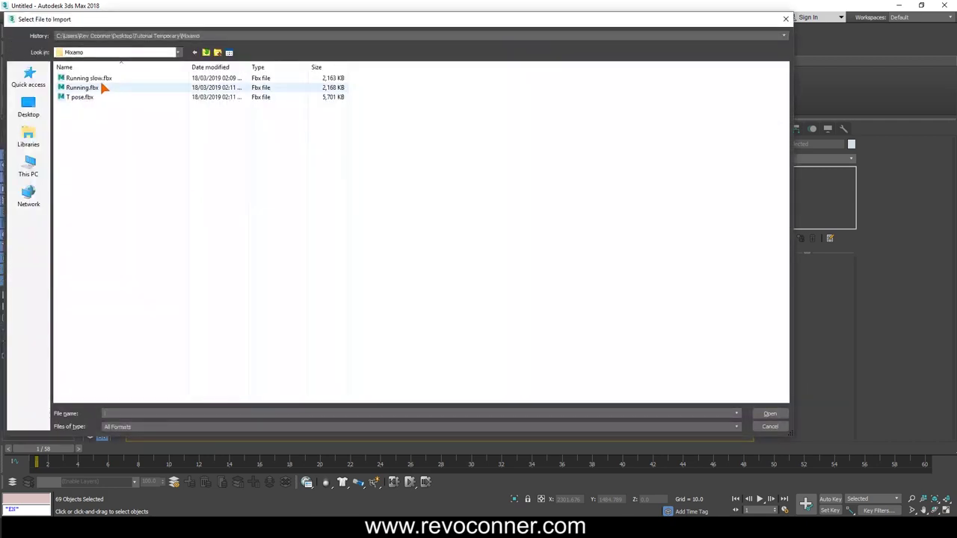
{"action": "double_click", "coordinate": [88, 78]}
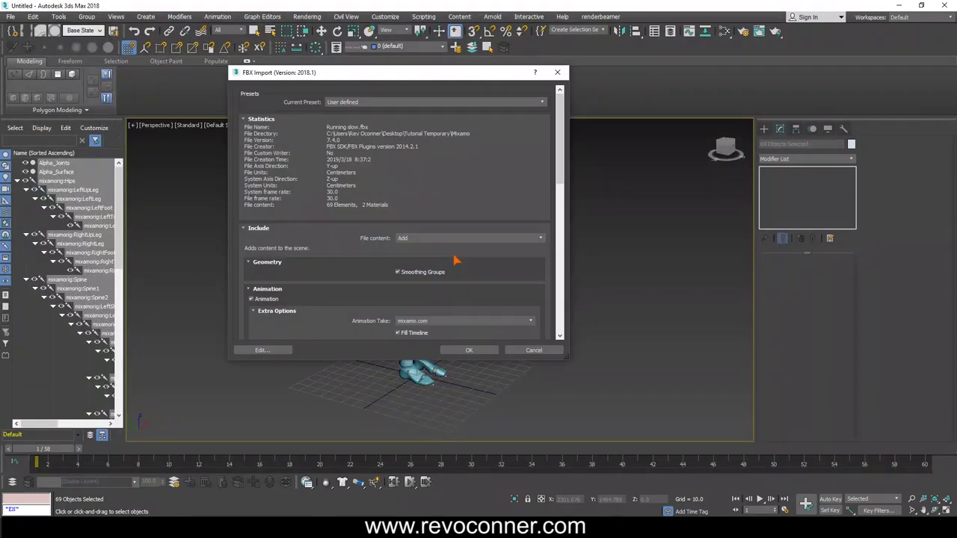
{"action": "scroll", "coordinate": [438, 243], "scroll_direction": "down", "scroll_amount": 2}
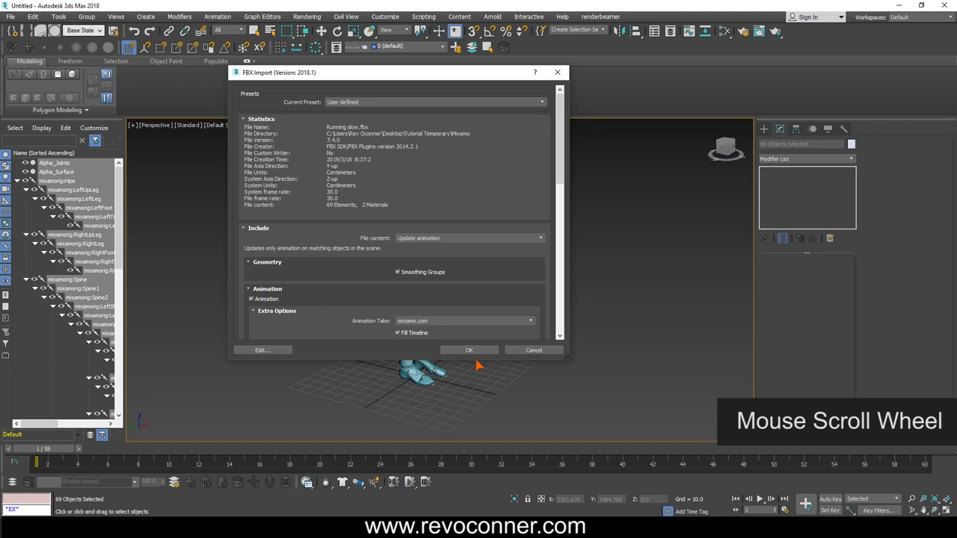
{"action": "left_click", "coordinate": [469, 350]}
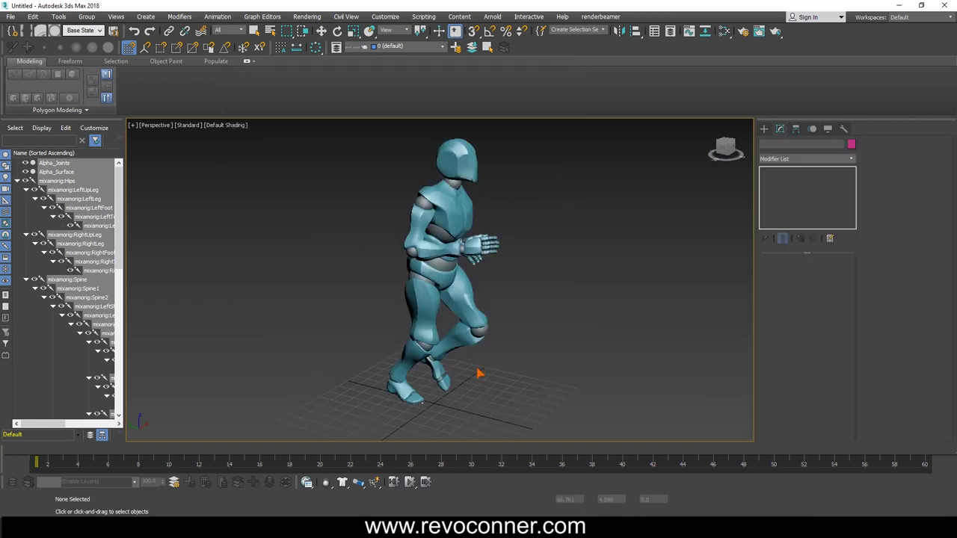
{"action": "left_click_drag", "start_coordinate": [91, 453], "coordinate": [915, 459]}
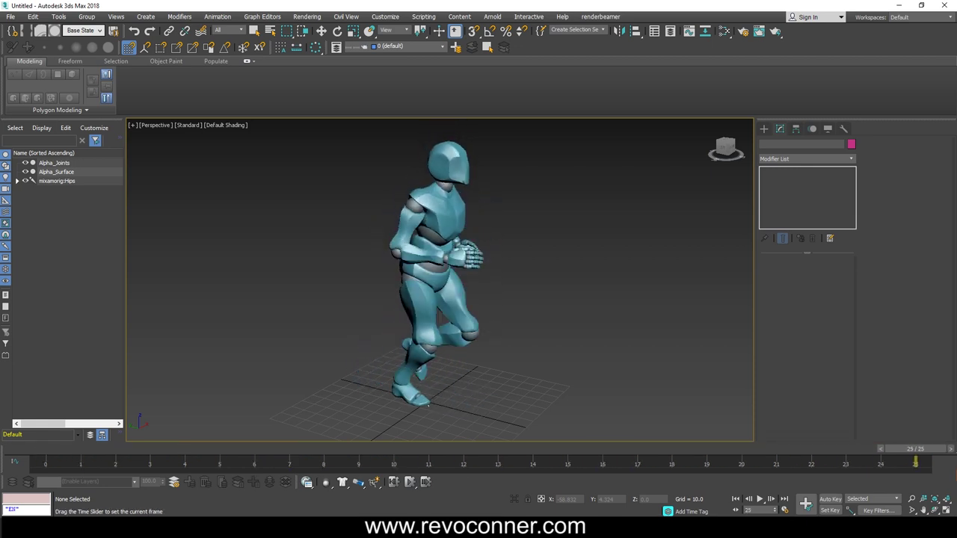
Step: Import Running.fbx with file content set to Update animation, and scrub the timeline back to frame 0
{"action": "left_click", "coordinate": [10, 17]}
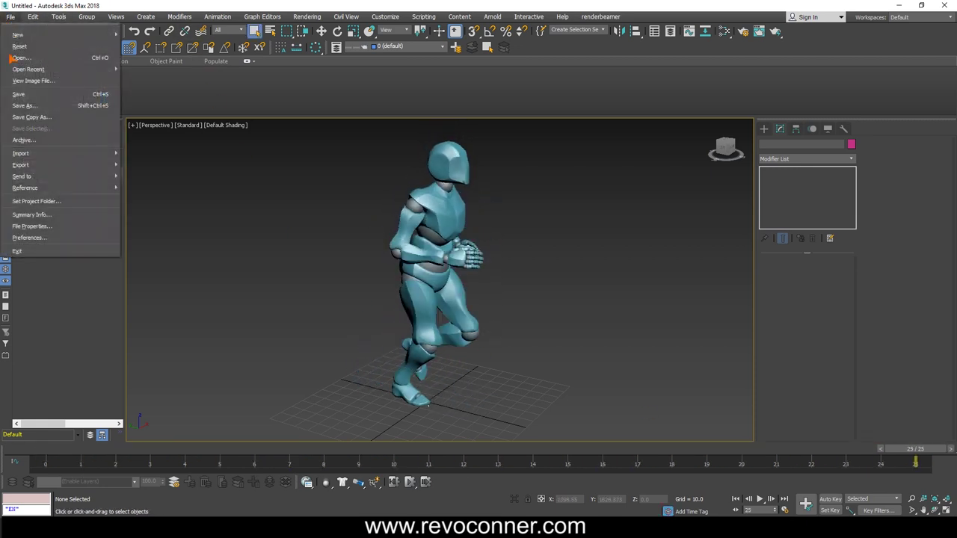
{"action": "mouse_move", "coordinate": [30, 154]}
{"action": "left_click", "coordinate": [142, 158]}
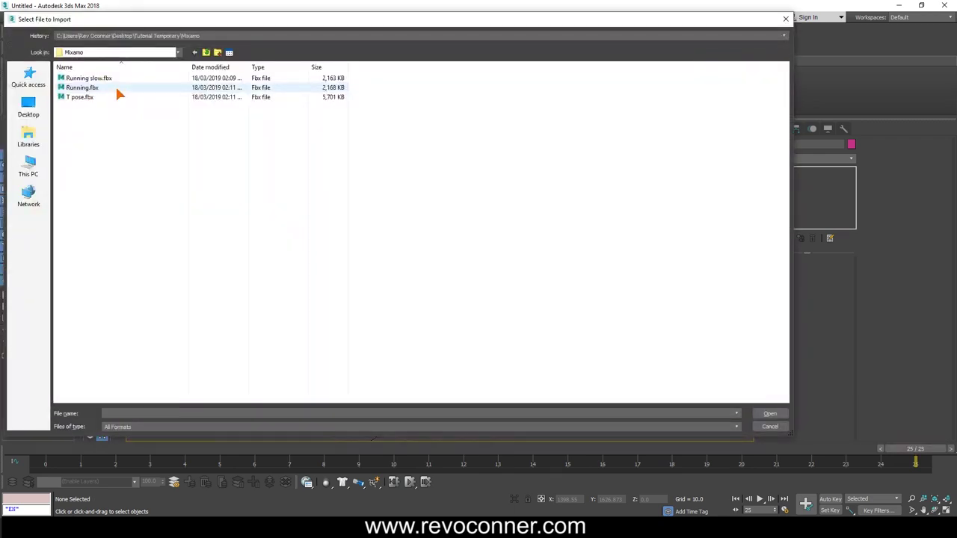
{"action": "double_click", "coordinate": [116, 90]}
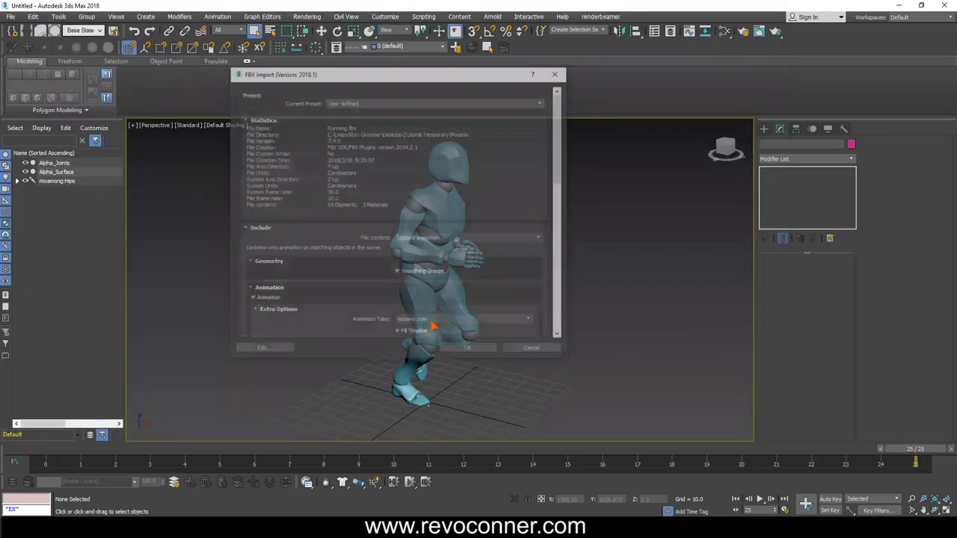
{"action": "left_click", "coordinate": [470, 350]}
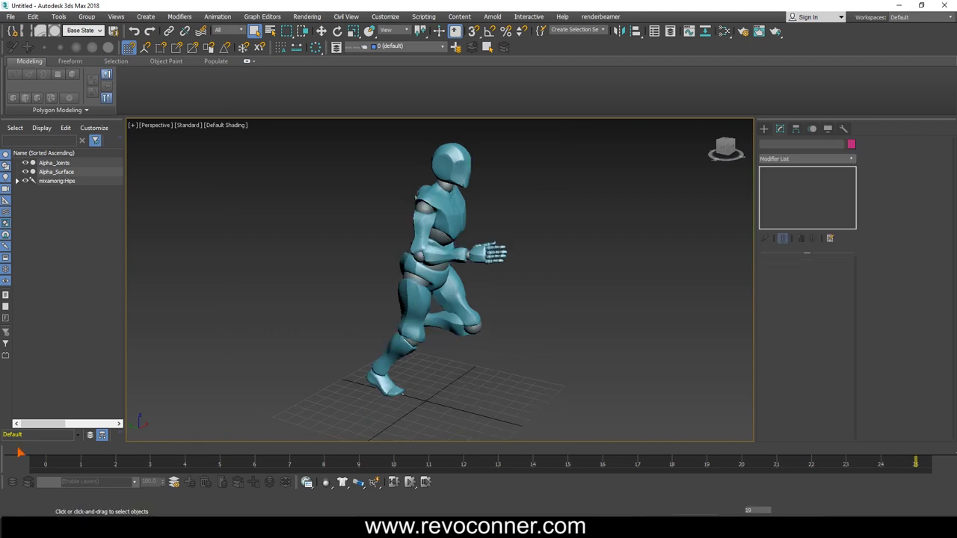
{"action": "left_click_drag", "start_coordinate": [56, 456], "coordinate": [19, 492]}
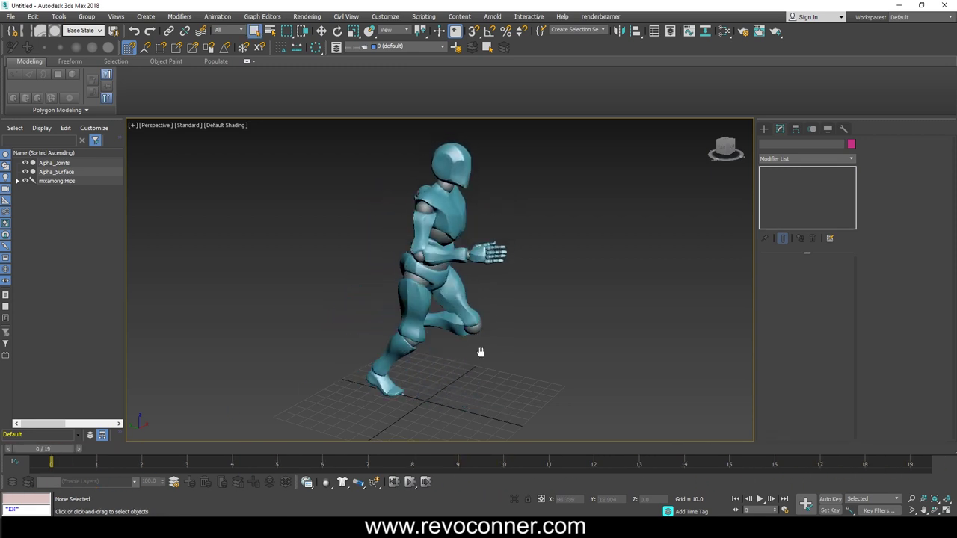
Step: Select all objects of the running character and start saving their animation to an XML animation file
{"action": "middle_click_drag", "start_coordinate": [481, 352], "coordinate": [351, 357], "text": "alt"}
{"action": "middle_click_drag", "start_coordinate": [433, 352], "coordinate": [422, 367]}
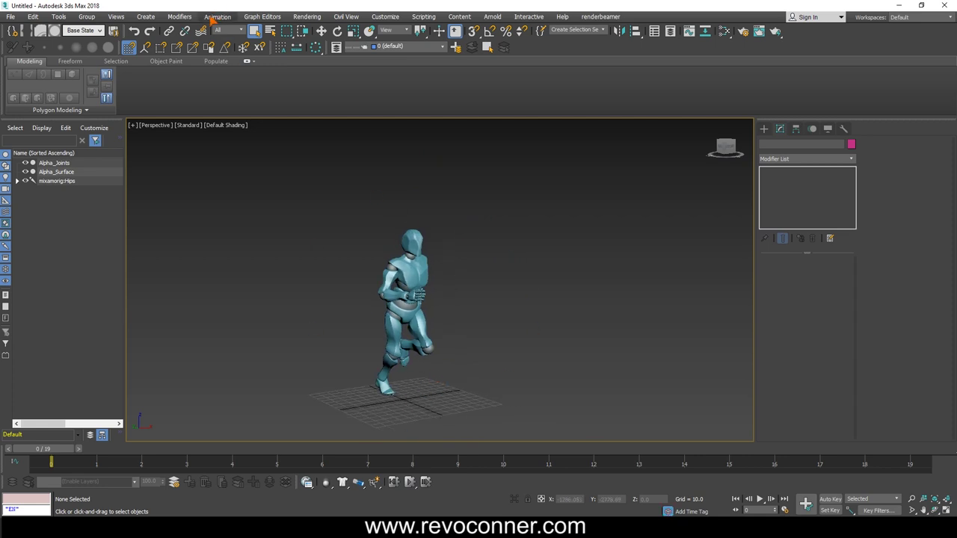
{"action": "left_click", "coordinate": [216, 16]}
{"action": "left_click", "coordinate": [468, 313]}
{"action": "key", "text": "ctrl+a"}
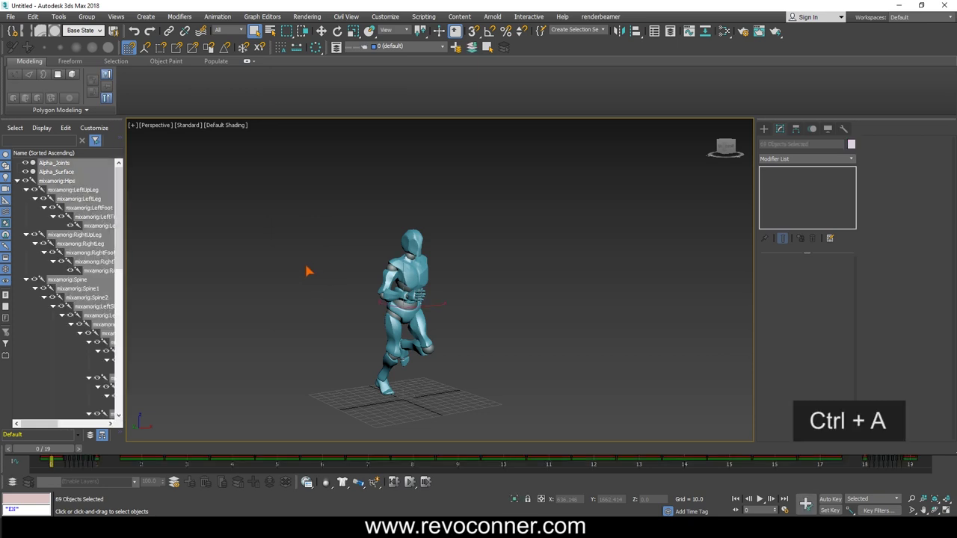
{"action": "scroll", "coordinate": [441, 317], "scroll_direction": "up", "scroll_amount": 5}
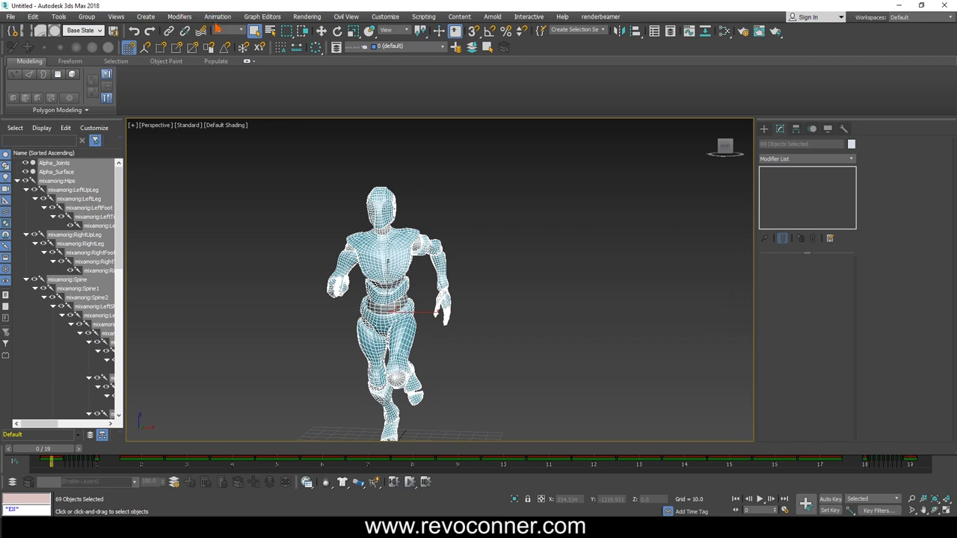
{"action": "left_click", "coordinate": [218, 16]}
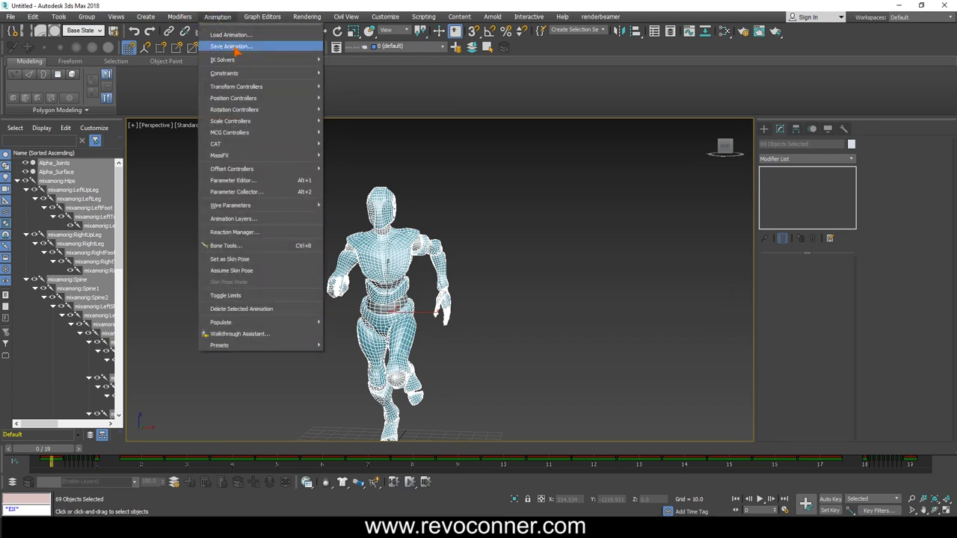
{"action": "left_click", "coordinate": [232, 47]}
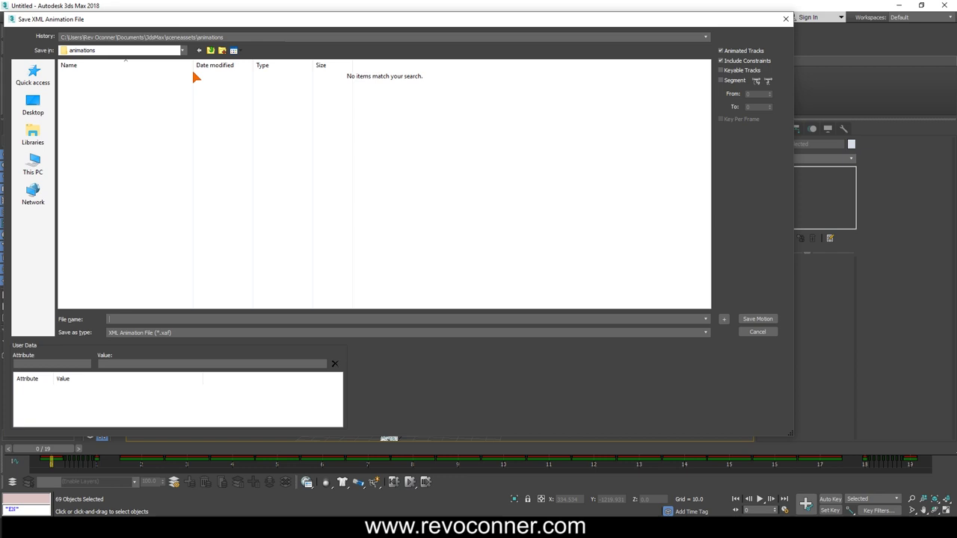
Step: Create a folder named Anims inside the desktop's Tutorial Temporary folder and open it as the save location
{"action": "left_click", "coordinate": [33, 104]}
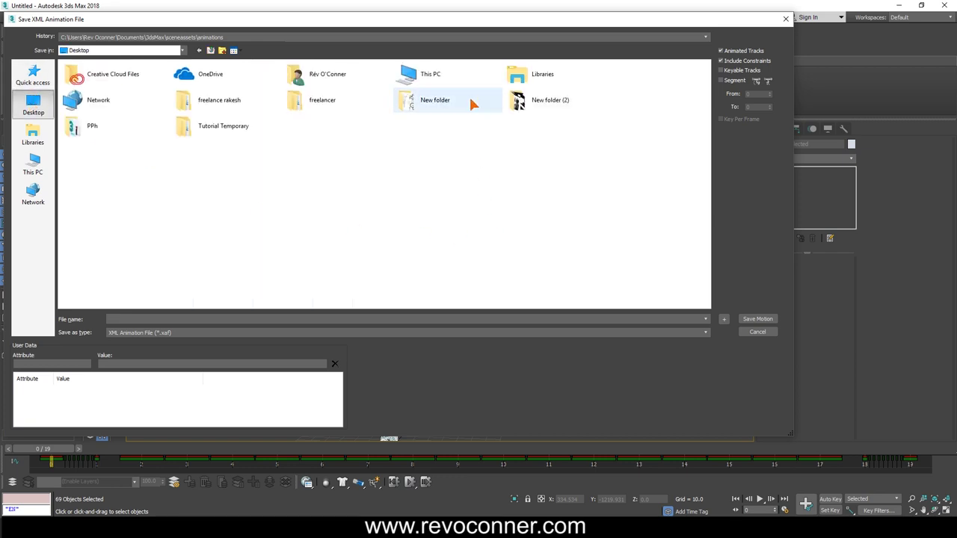
{"action": "double_click", "coordinate": [189, 126]}
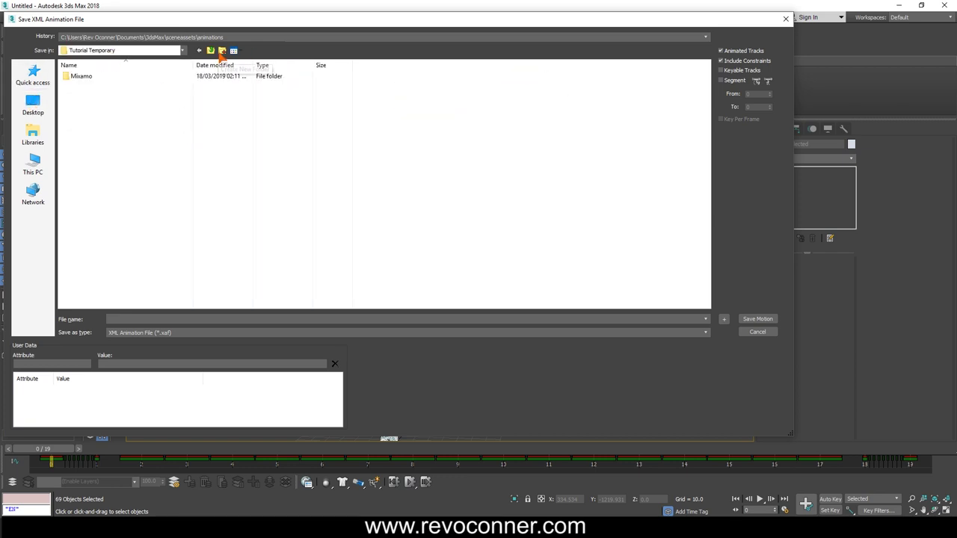
{"action": "left_click", "coordinate": [222, 50]}
{"action": "type", "text": "Anims"}
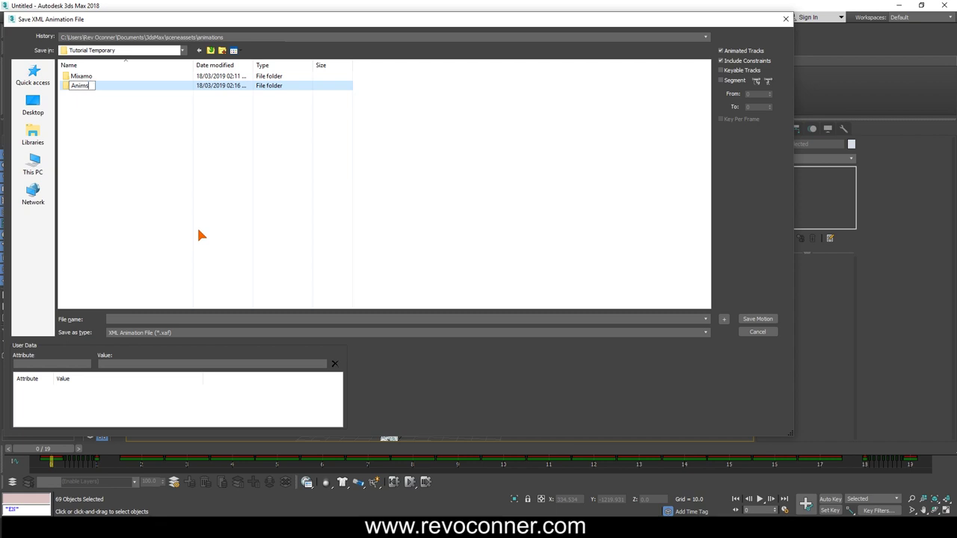
{"action": "key", "text": "Return"}
{"action": "key", "text": "Return"}
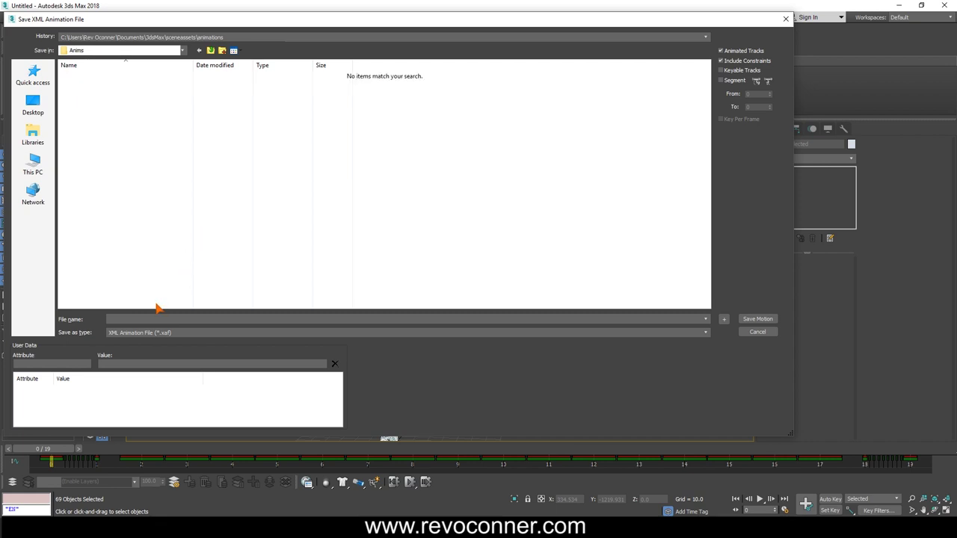
Step: Save the motion as an XML animation file named Running Fast, and clear the selection
{"action": "left_click", "coordinate": [143, 320]}
{"action": "type", "text": "Running Fast"}
{"action": "key", "text": "Return"}
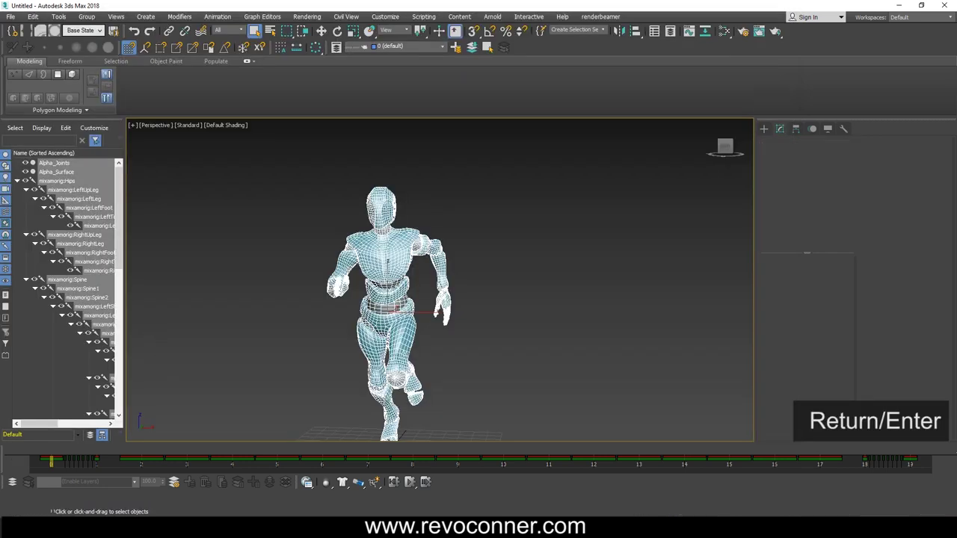
{"action": "left_click", "coordinate": [275, 275]}
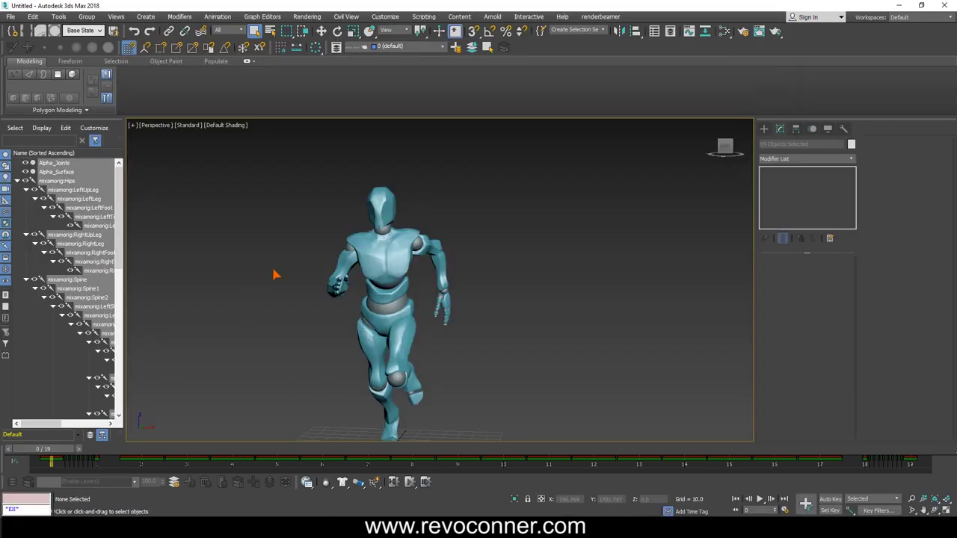
Step: Import the slower running FBX file from the Mixamo folder to update the existing character's animation
{"action": "left_click", "coordinate": [11, 16]}
{"action": "mouse_move", "coordinate": [46, 153]}
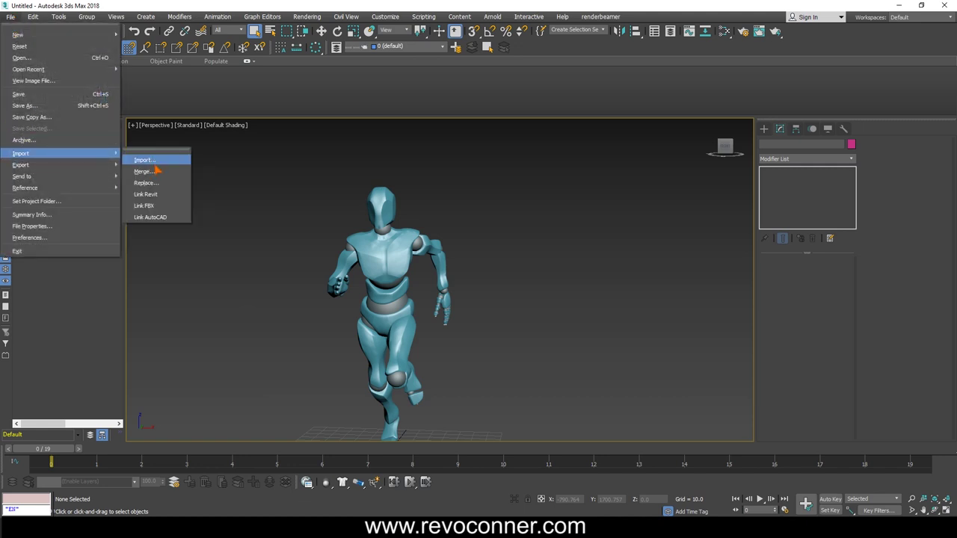
{"action": "left_click", "coordinate": [164, 160]}
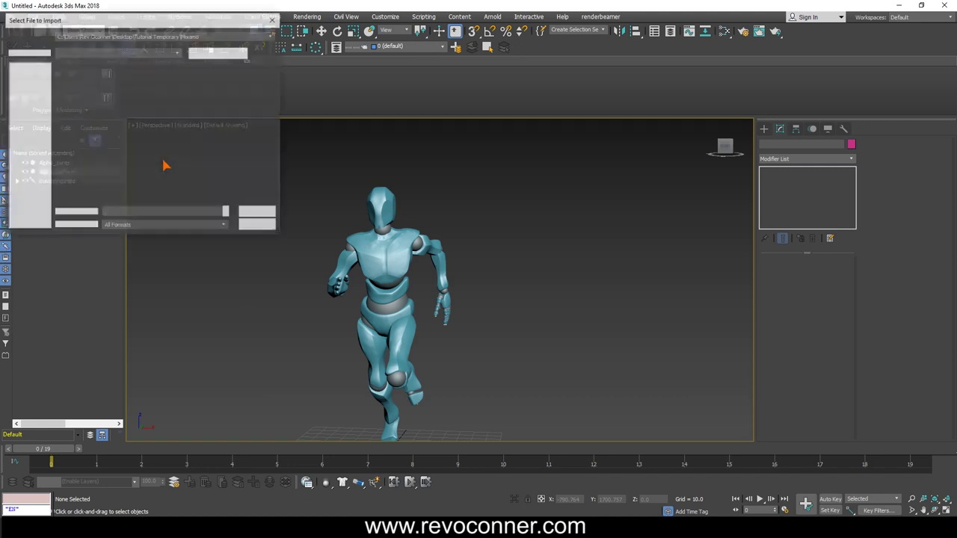
{"action": "double_click", "coordinate": [104, 78]}
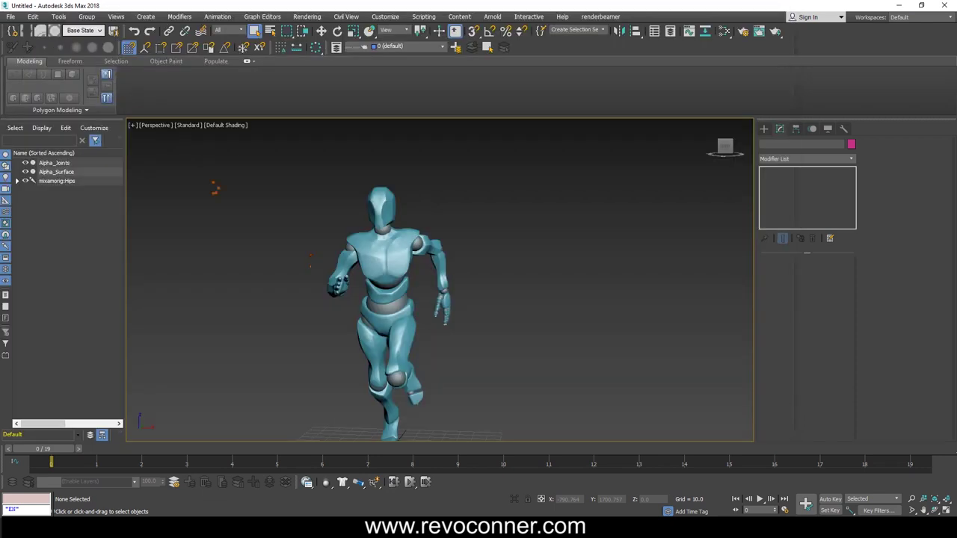
{"action": "left_click", "coordinate": [469, 350]}
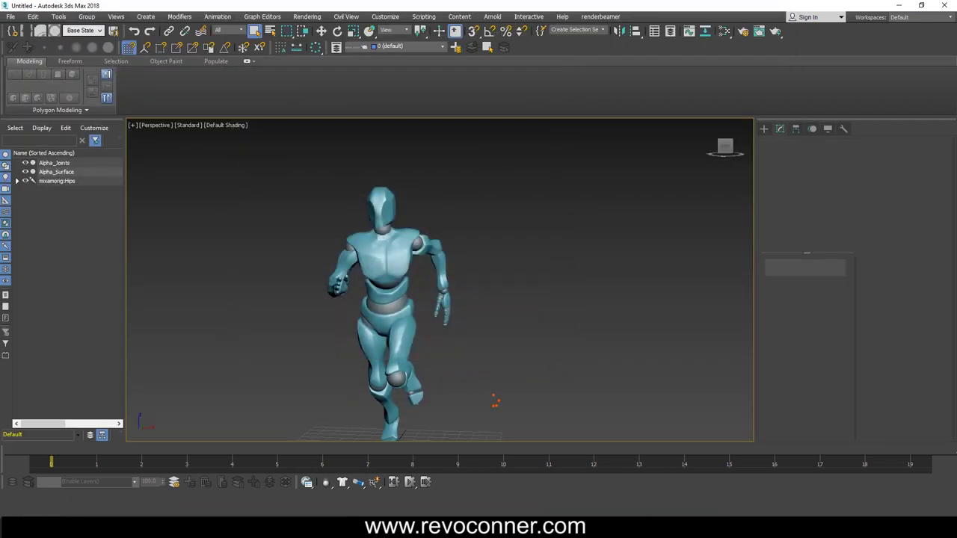
Step: Select all objects, save their motion as an XML animation file named Running Slow in the Anims folder, and clear the selection
{"action": "key", "text": "ctrl+a"}
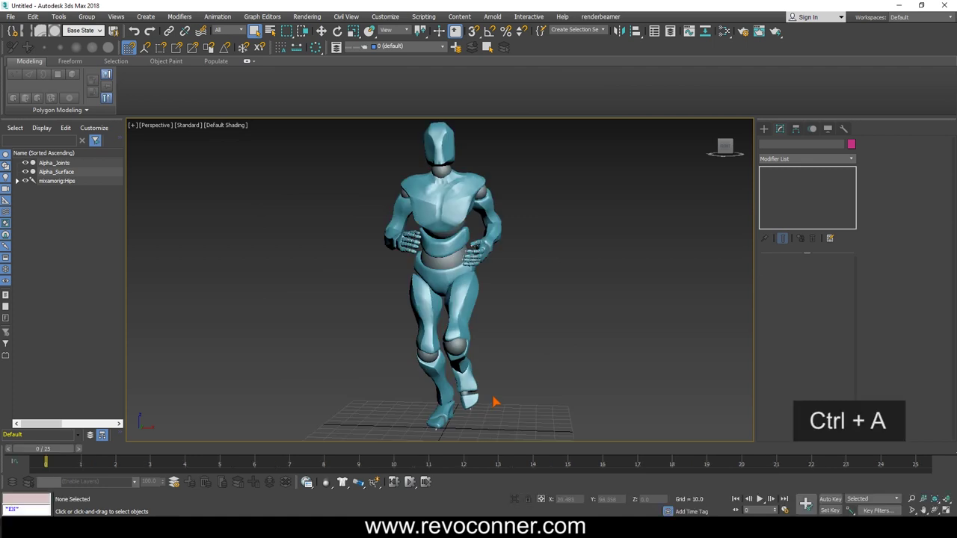
{"action": "left_click", "coordinate": [218, 17]}
{"action": "left_click", "coordinate": [229, 47]}
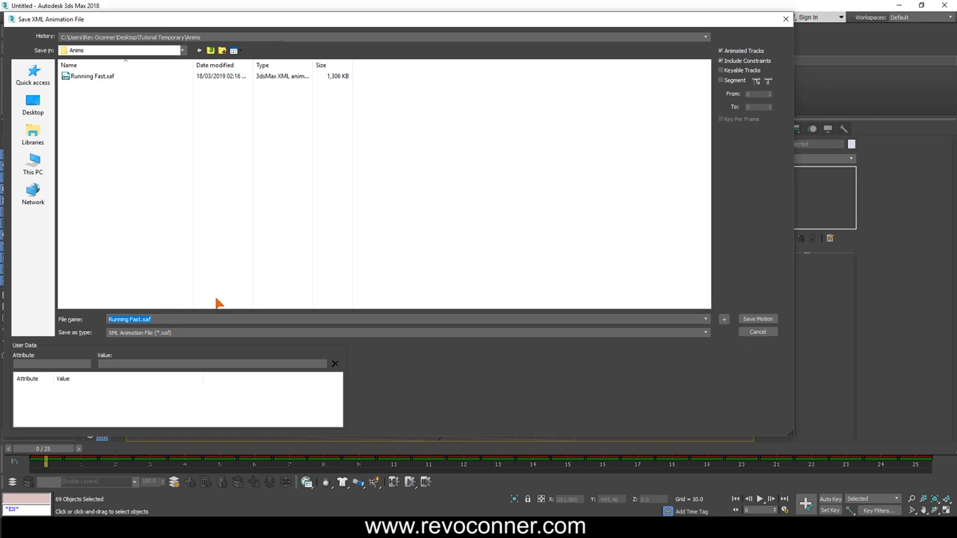
{"action": "type", "text": "Running Fast"}
{"action": "key", "text": "Return"}
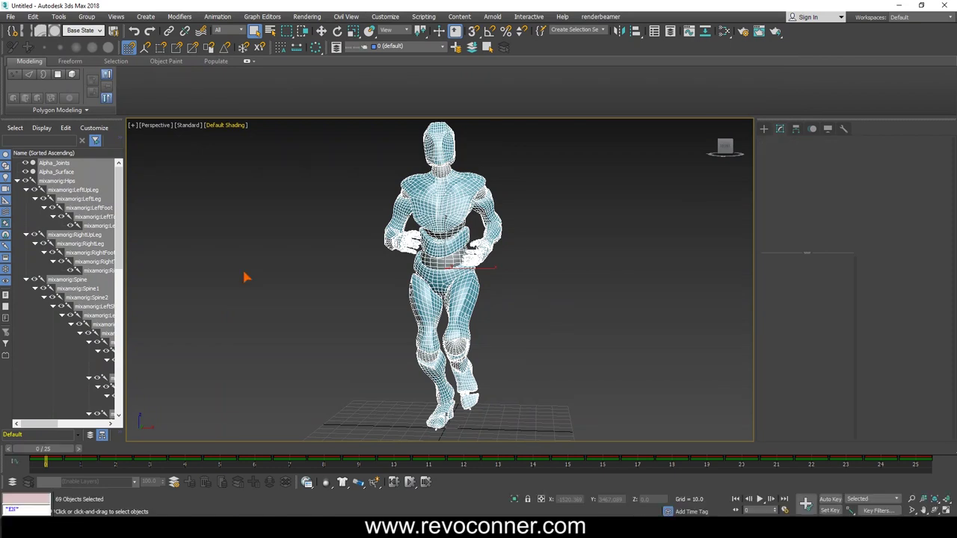
{"action": "left_click", "coordinate": [247, 277]}
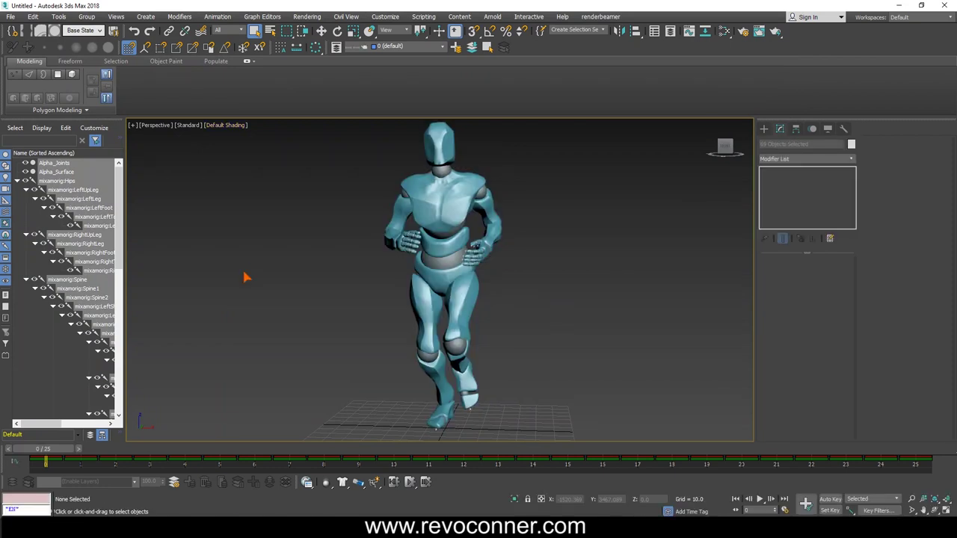
Step: Start a new empty scene in place of the running character
{"action": "left_click", "coordinate": [10, 17]}
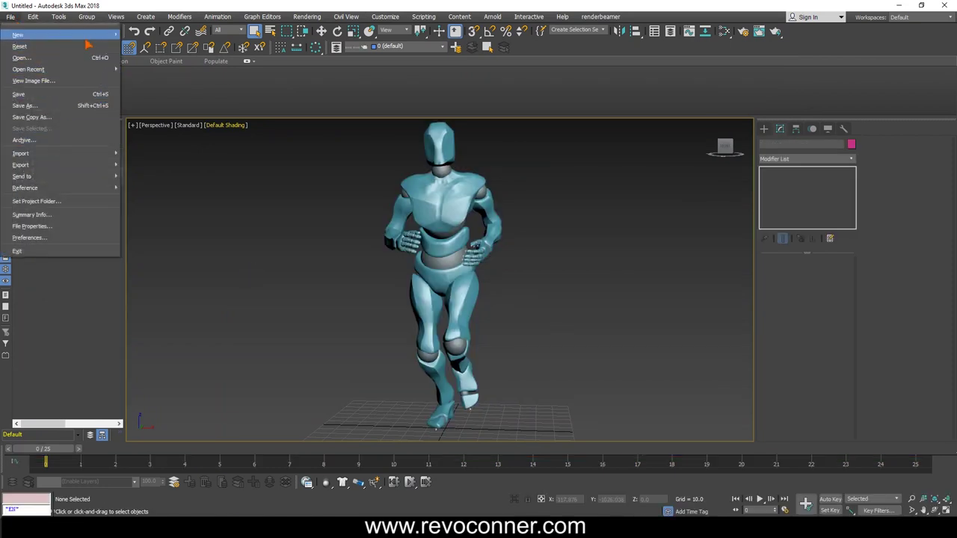
{"action": "mouse_move", "coordinate": [59, 34]}
{"action": "left_click", "coordinate": [158, 42]}
{"action": "left_click", "coordinate": [480, 281]}
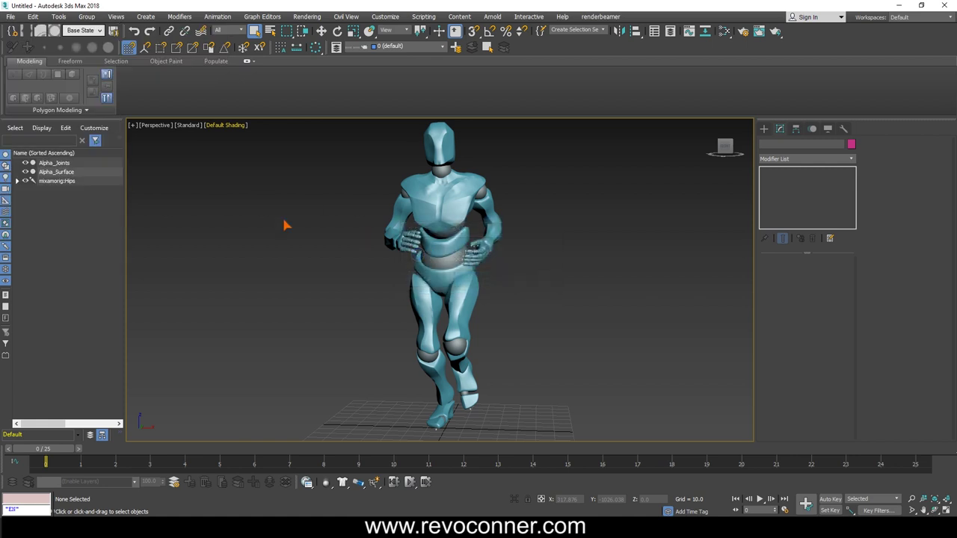
Step: Import T pose.fbx into the empty scene with file content set to Add
{"action": "left_click", "coordinate": [11, 16]}
{"action": "mouse_move", "coordinate": [118, 154]}
{"action": "left_click", "coordinate": [158, 160]}
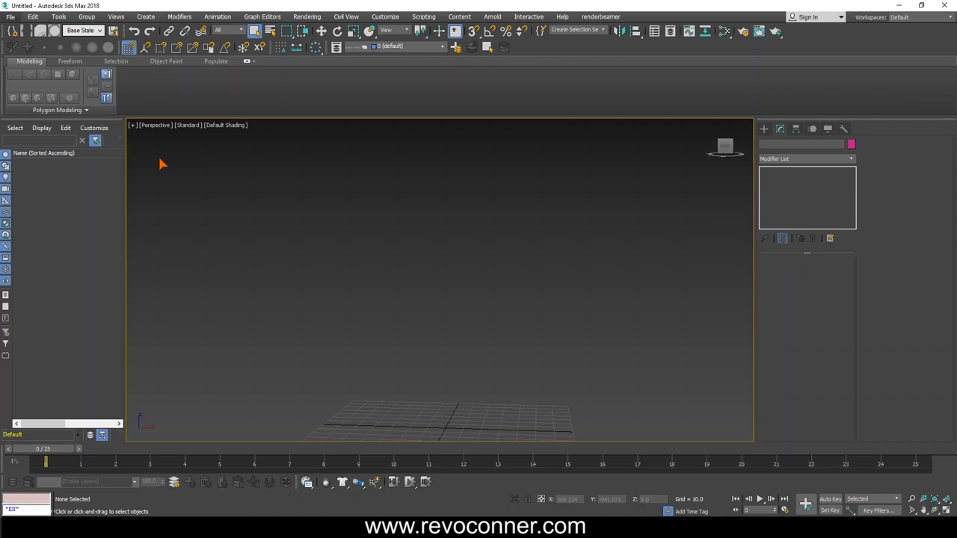
{"action": "double_click", "coordinate": [90, 97]}
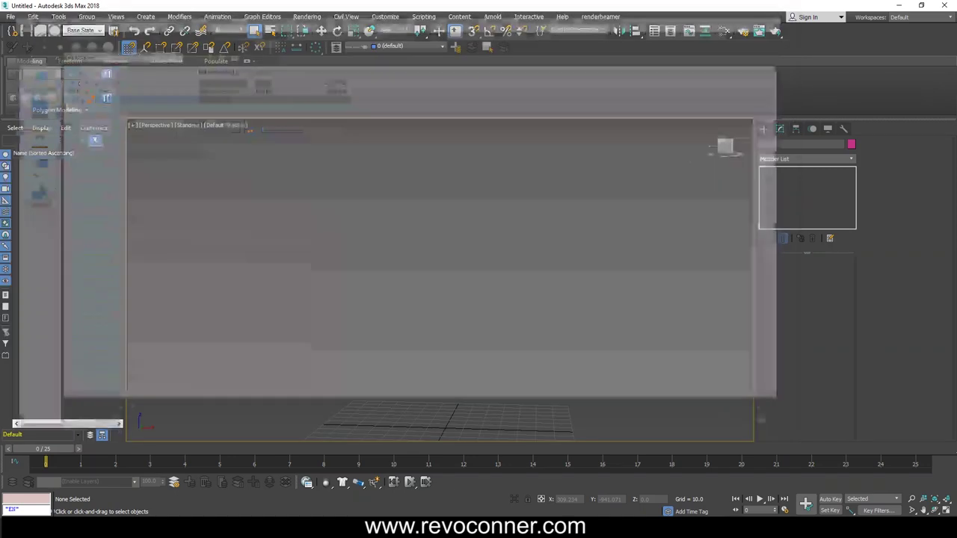
{"action": "left_click", "coordinate": [439, 247]}
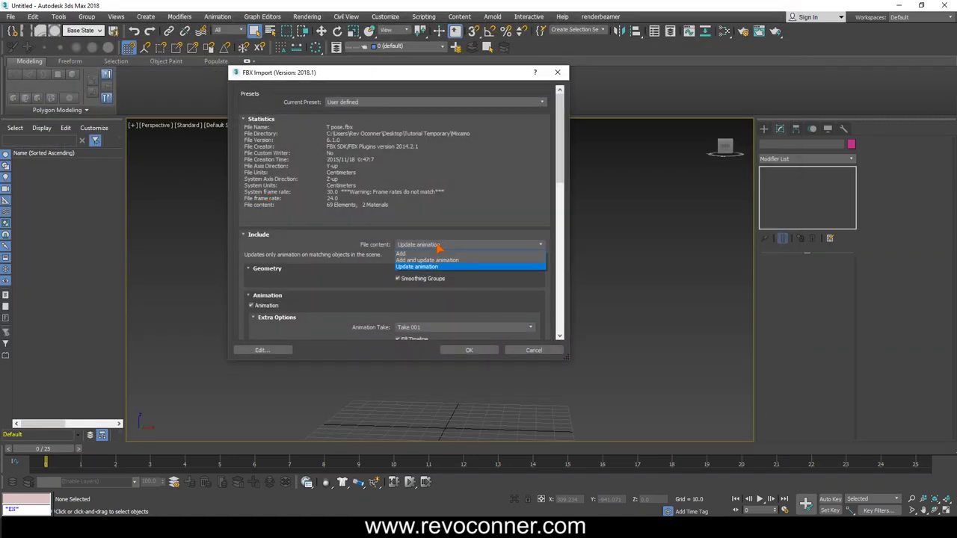
{"action": "left_click", "coordinate": [422, 254]}
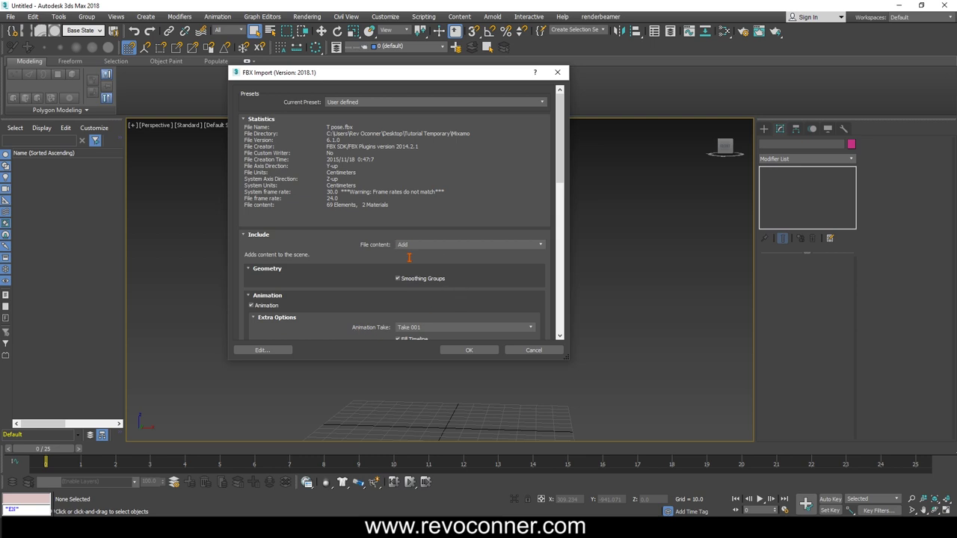
{"action": "left_click", "coordinate": [469, 351]}
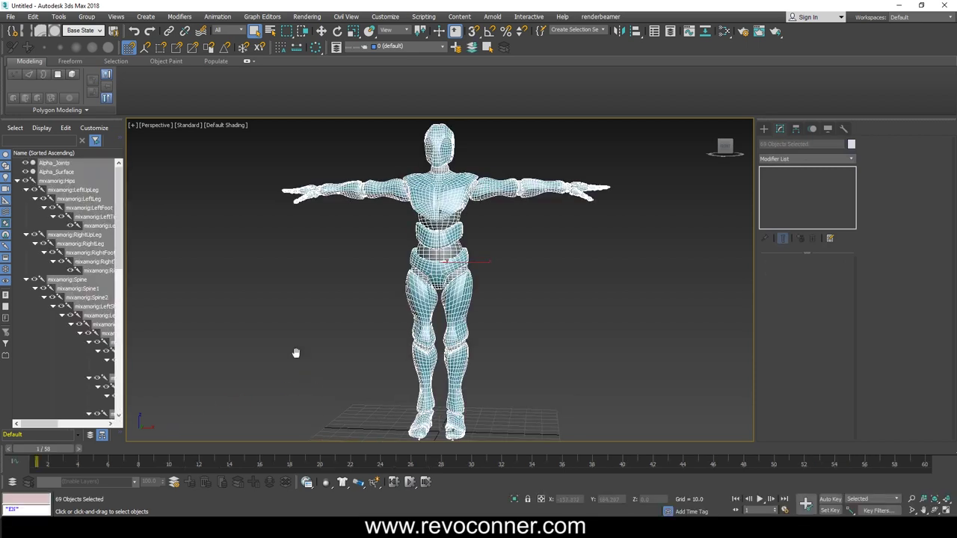
Step: Set the animation start time to 0 in the time configuration
{"action": "mouse_move", "coordinate": [295, 353]}
{"action": "middle_mouse_down", "text": "alt"}
{"action": "mouse_move", "coordinate": [295, 337]}
{"action": "mouse_move", "coordinate": [302, 340]}
{"action": "middle_mouse_up", "text": "alt"}
{"action": "left_click_drag", "start_coordinate": [53, 453], "coordinate": [607, 452]}
{"action": "key", "text": "Home"}
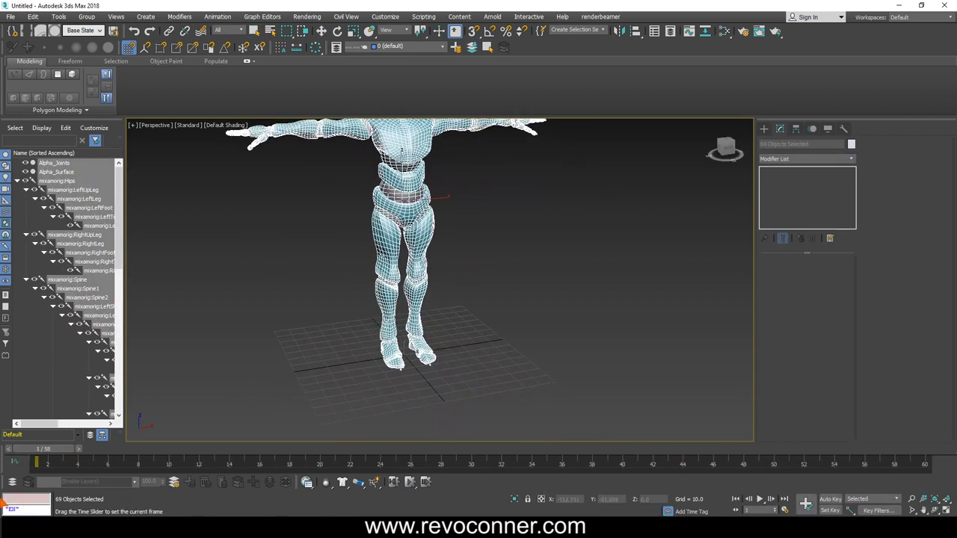
{"action": "left_click", "coordinate": [784, 510]}
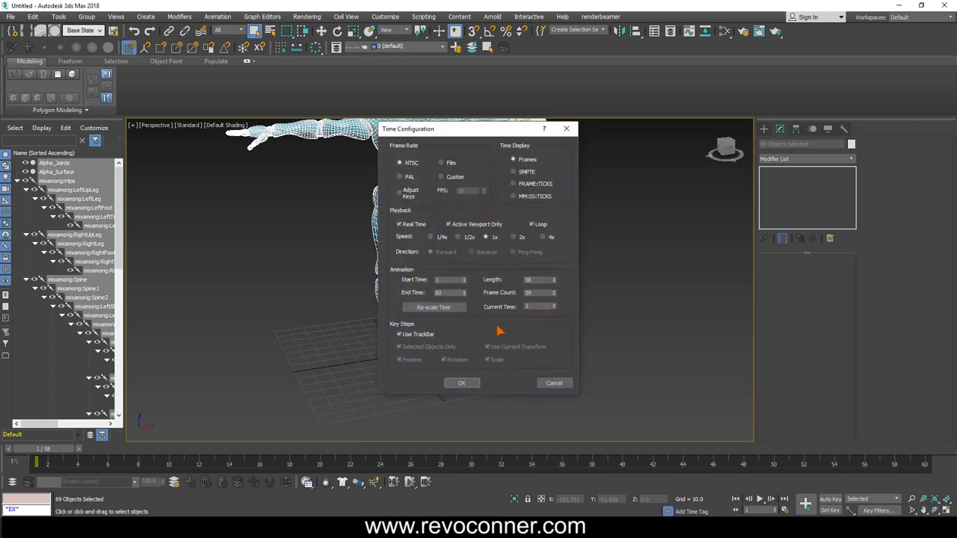
{"action": "left_click", "coordinate": [451, 280]}
{"action": "left_click", "coordinate": [460, 383]}
{"action": "left_click_drag", "start_coordinate": [66, 473], "coordinate": [35, 467]}
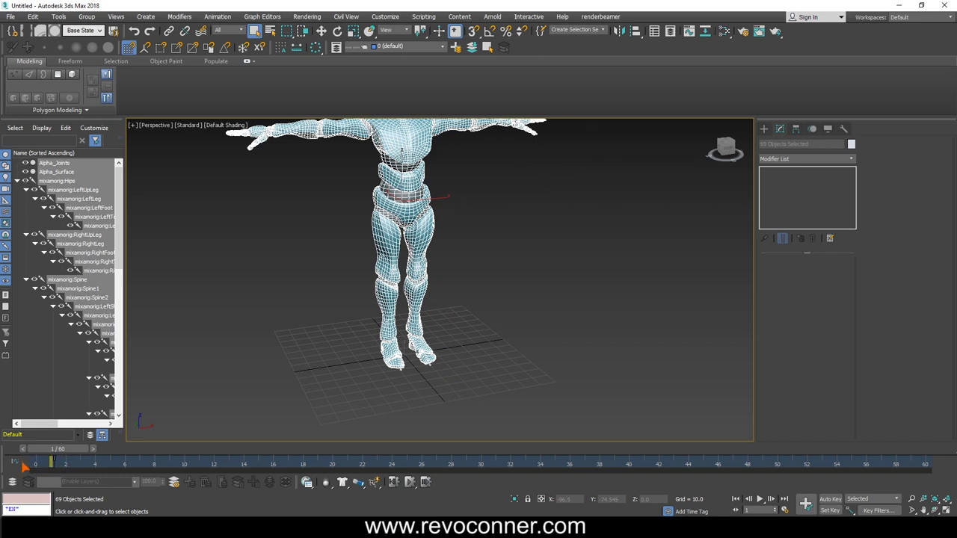
Step: Scrub through the T-pose timeline, return to frame 0, and clear the selection with the whole character in view
{"action": "left_click_drag", "start_coordinate": [56, 448], "coordinate": [823, 449]}
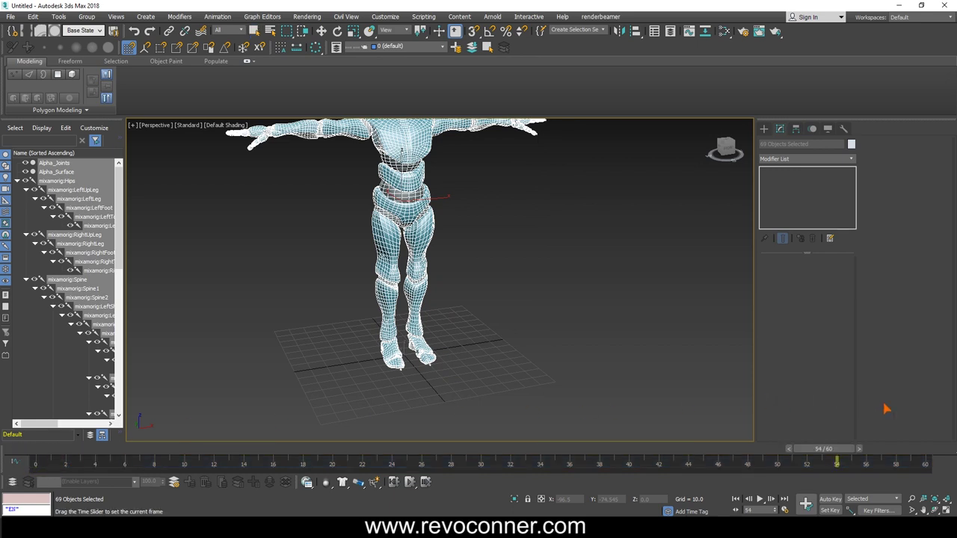
{"action": "left_click_drag", "start_coordinate": [886, 409], "coordinate": [30, 449]}
{"action": "key", "text": "q"}
{"action": "middle_click_drag", "start_coordinate": [370, 338], "coordinate": [370, 310]}
{"action": "left_click", "coordinate": [388, 362]}
{"action": "scroll", "coordinate": [397, 352], "scroll_direction": "down", "scroll_amount": 3}
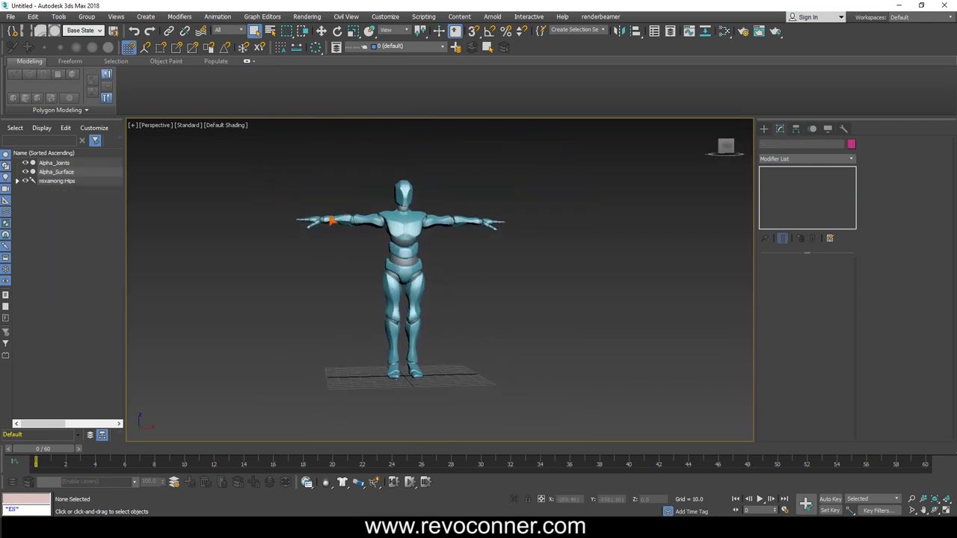
Step: Open the Motion Mixer, make its window taller, and place it beside the character
{"action": "left_click", "coordinate": [256, 16]}
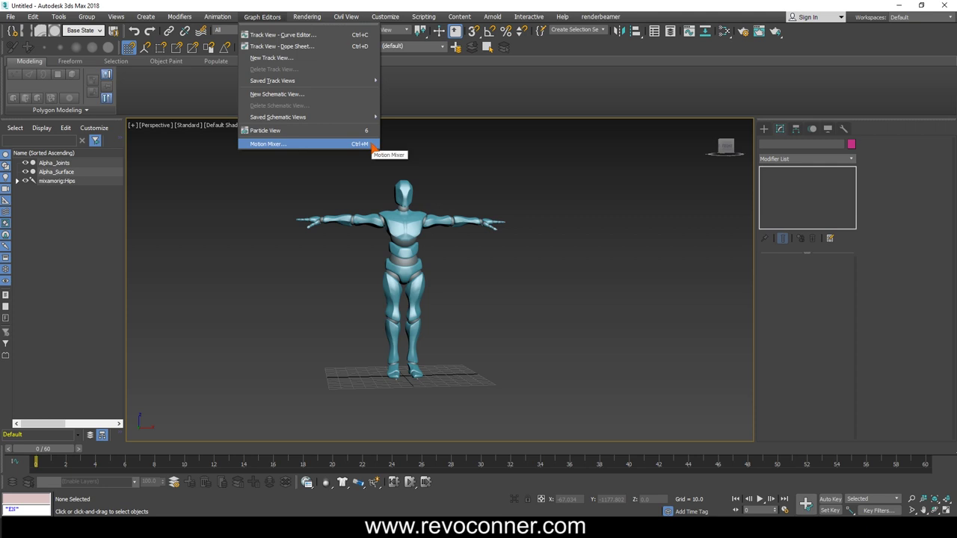
{"action": "left_click", "coordinate": [268, 144]}
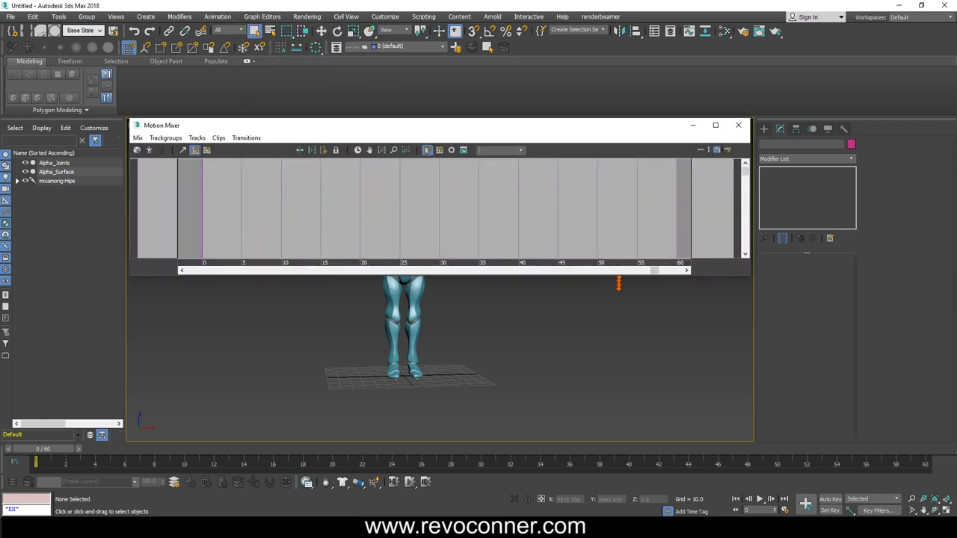
{"action": "left_click_drag", "start_coordinate": [620, 278], "coordinate": [614, 443]}
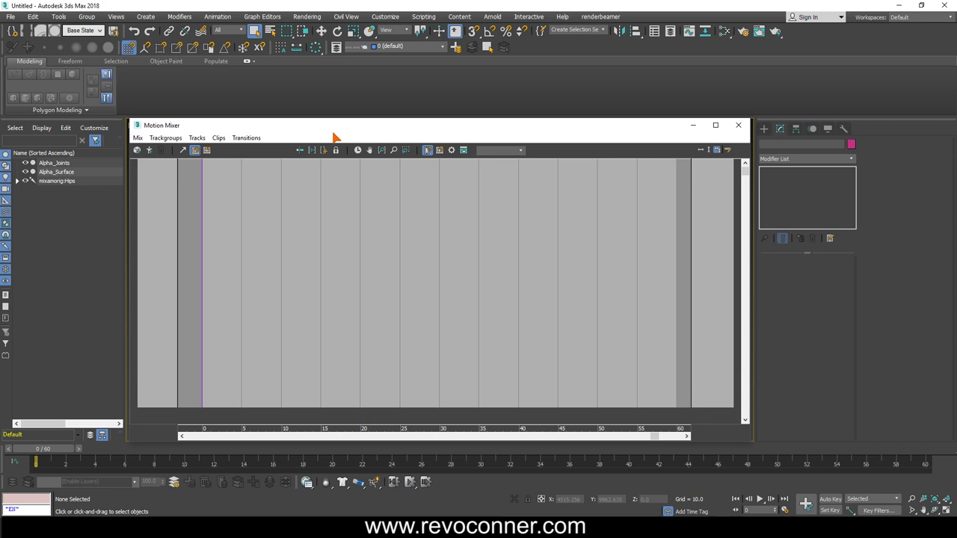
{"action": "left_click_drag", "start_coordinate": [335, 127], "coordinate": [499, 106]}
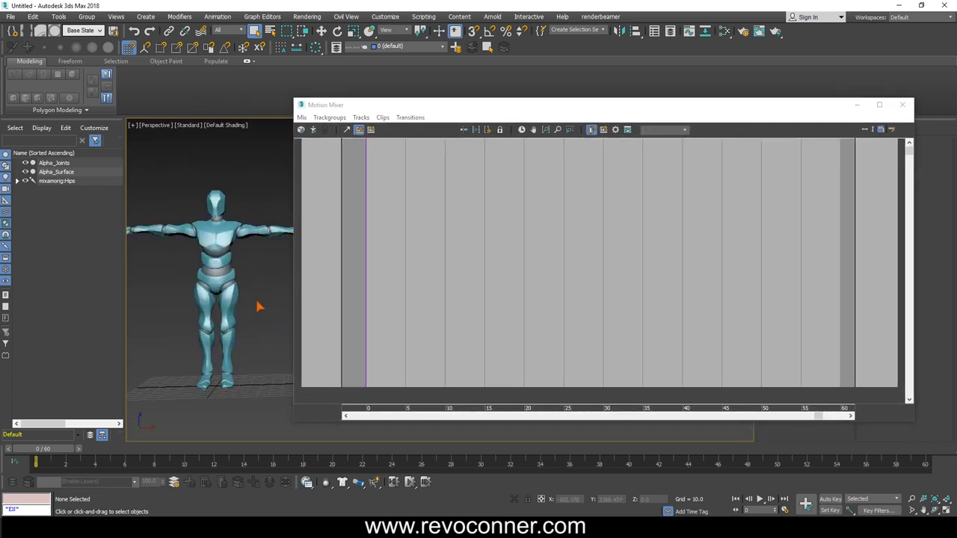
Step: Select all character objects and add them to the Motion Mixer, excluding Alpha_Surface and Alpha_Joints
{"action": "key", "text": "ctrl+a"}
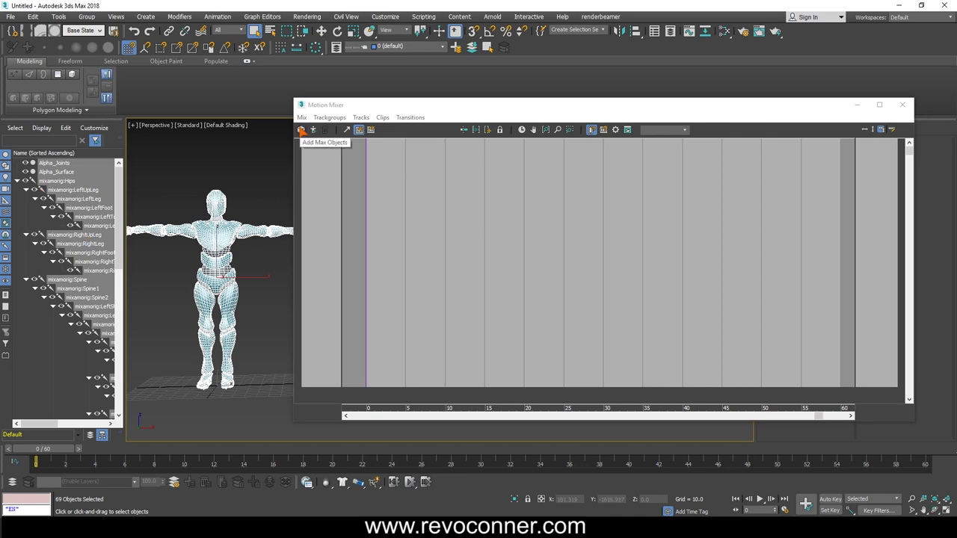
{"action": "left_click", "coordinate": [302, 130]}
{"action": "scroll", "coordinate": [449, 224], "scroll_direction": "up", "scroll_amount": 5}
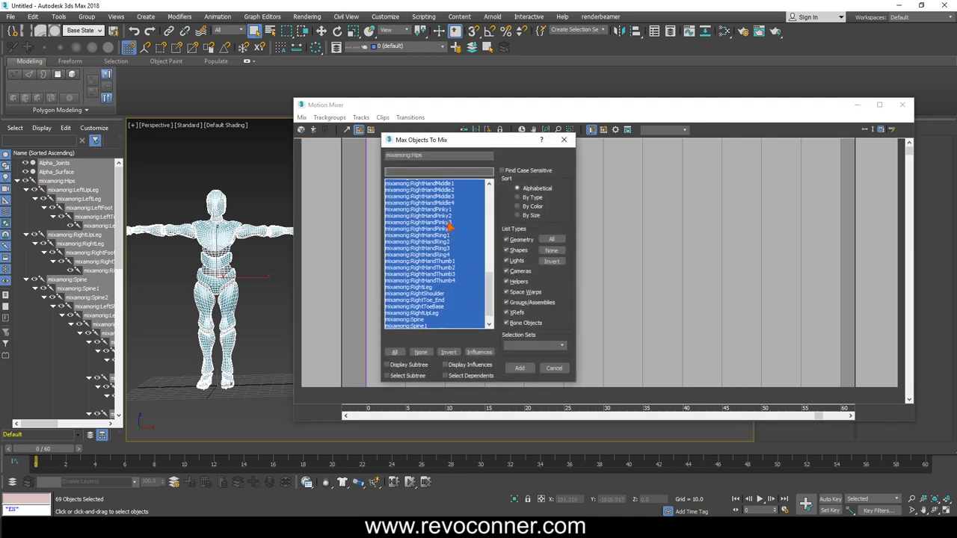
{"action": "scroll", "coordinate": [449, 226], "scroll_direction": "up", "scroll_amount": 12}
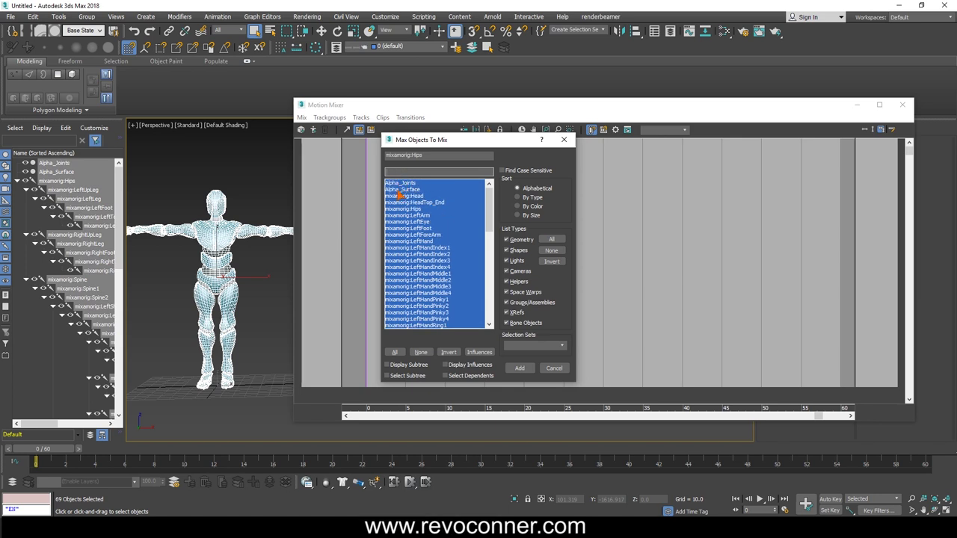
{"action": "left_click", "coordinate": [401, 190], "text": "ctrl"}
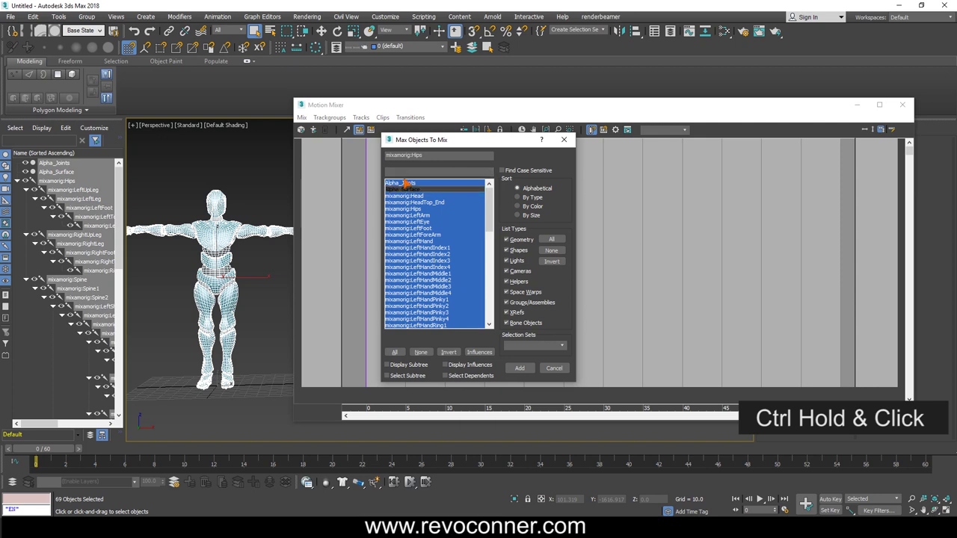
{"action": "left_click", "coordinate": [400, 184], "text": "ctrl"}
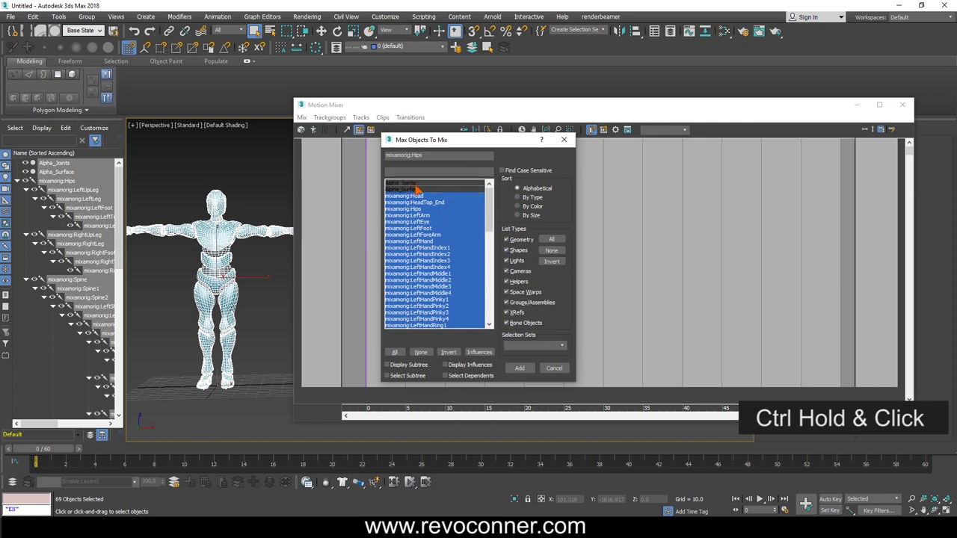
{"action": "left_click", "coordinate": [520, 368]}
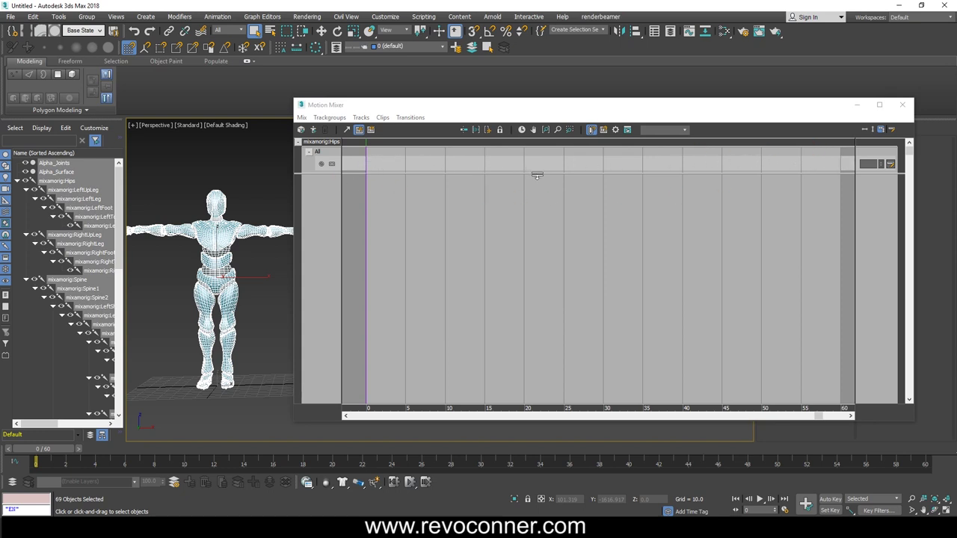
Step: Load Running Slow.xaf as a new clip on the mixer track, and scrub the timeline to preview the motion
{"action": "right_click", "coordinate": [383, 161]}
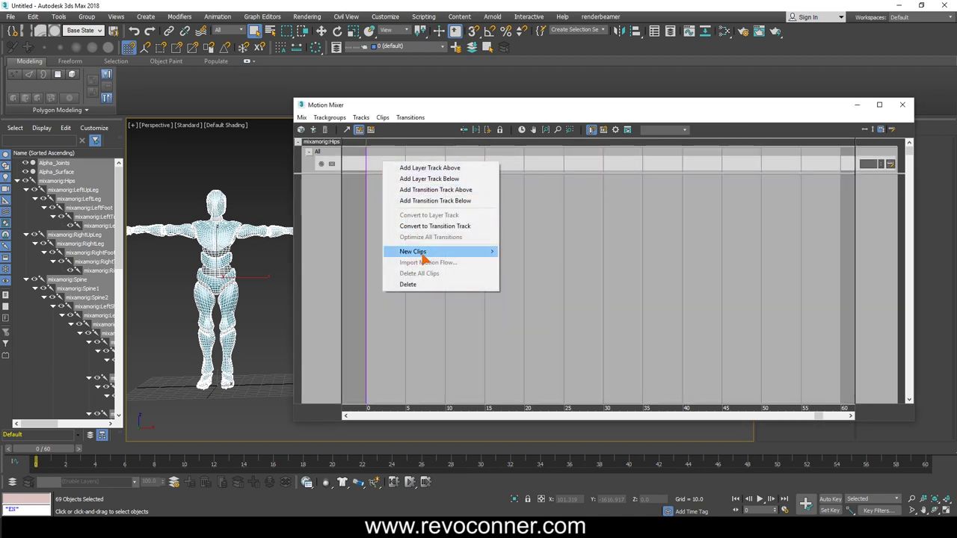
{"action": "mouse_move", "coordinate": [424, 253]}
{"action": "left_click", "coordinate": [525, 250]}
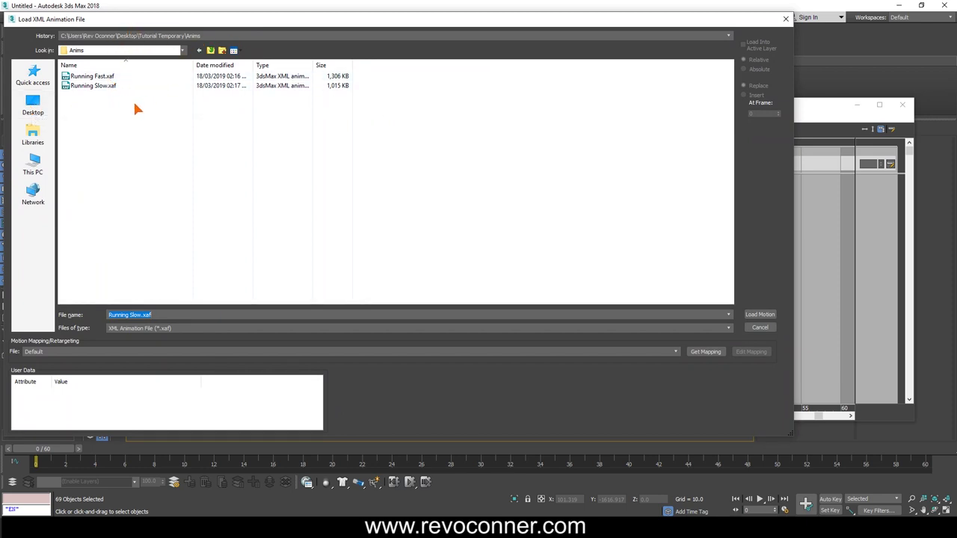
{"action": "double_click", "coordinate": [89, 86]}
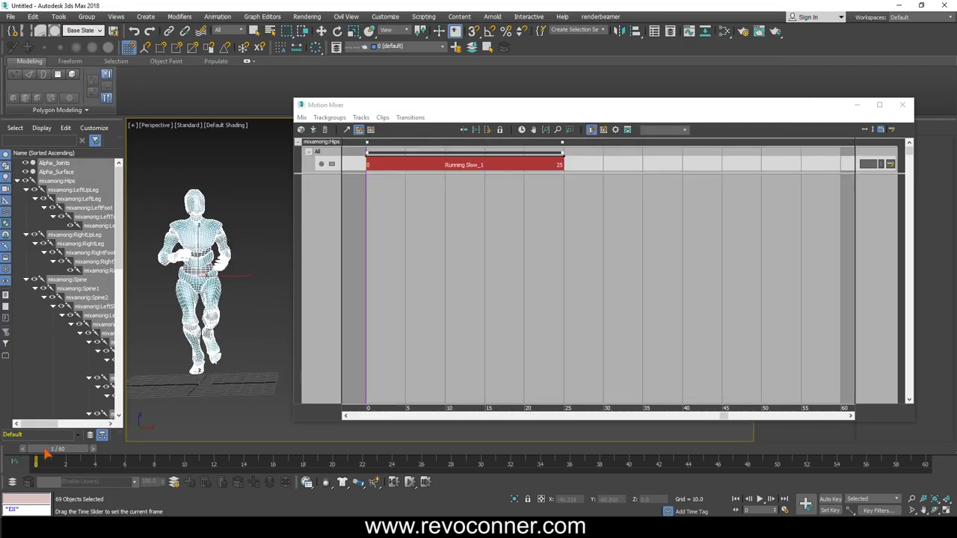
{"action": "left_click_drag", "start_coordinate": [35, 457], "coordinate": [540, 453]}
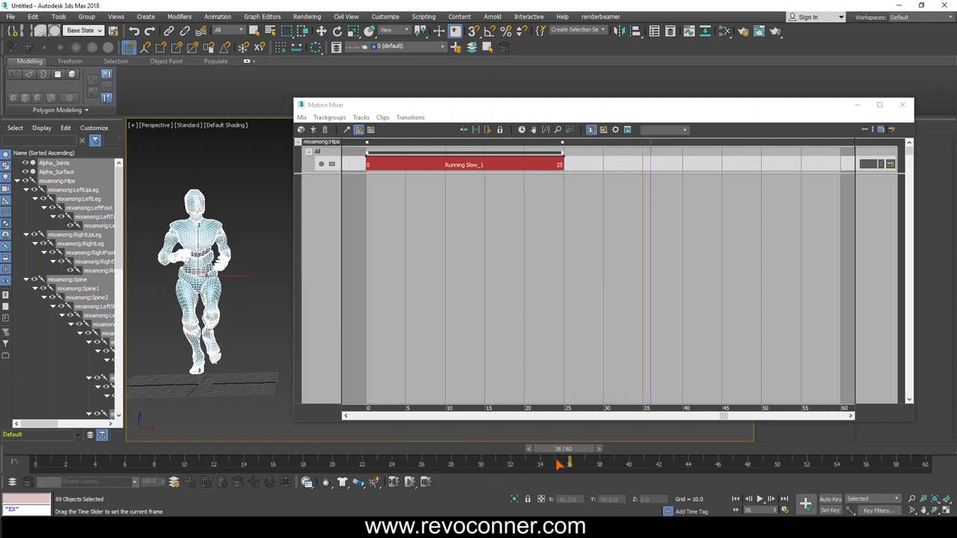
{"action": "right_click", "coordinate": [595, 164]}
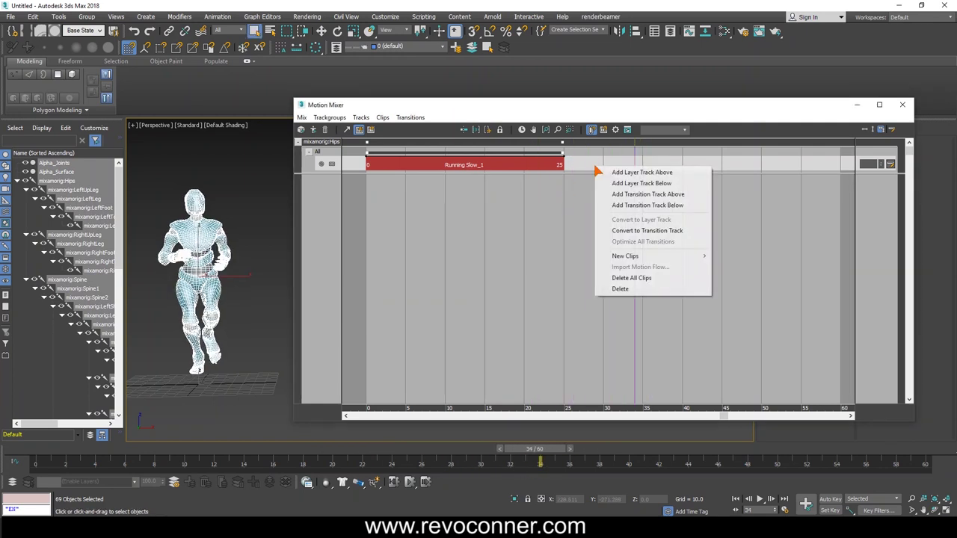
{"action": "mouse_move", "coordinate": [614, 259]}
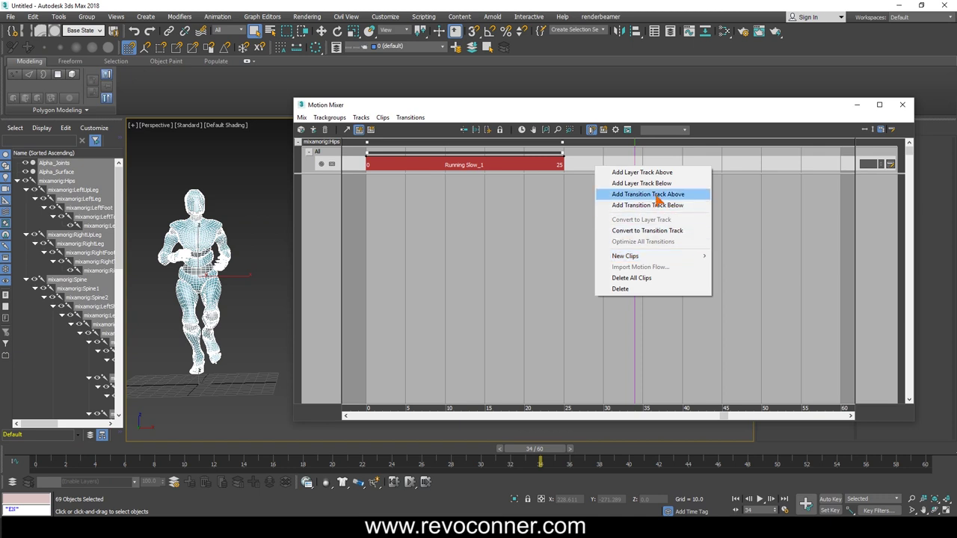
{"action": "left_click", "coordinate": [566, 210]}
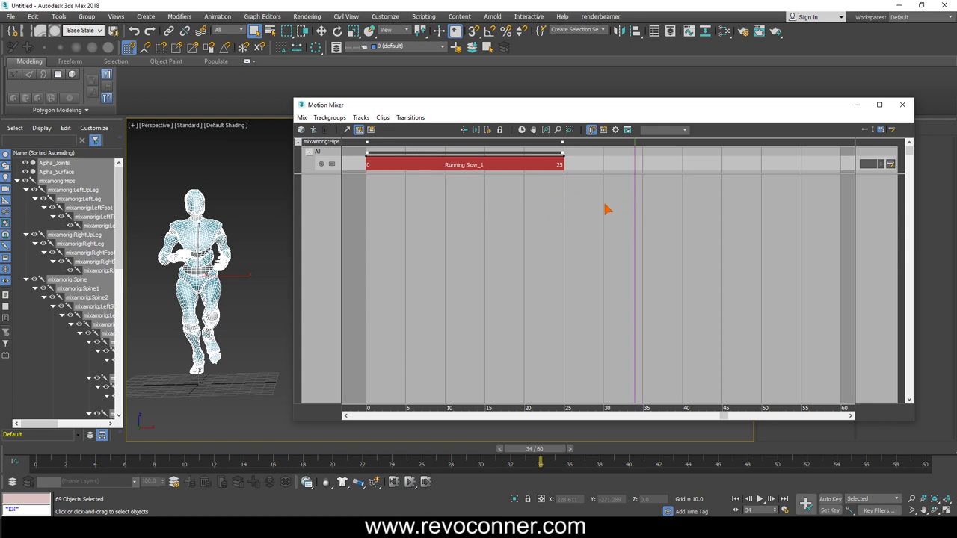
Step: Add a layer track below the Running Slow track and load Running Fast.xaf into it as a new clip
{"action": "right_click", "coordinate": [588, 167]}
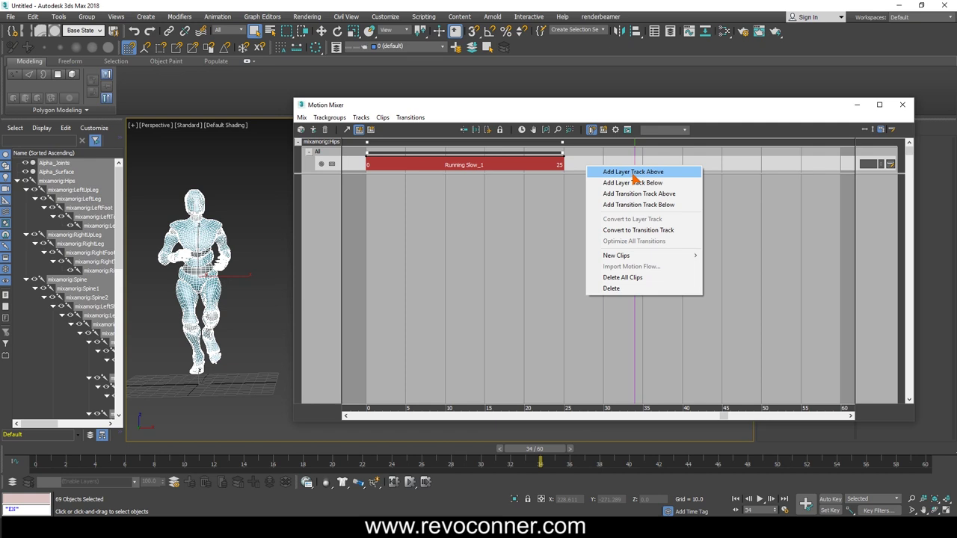
{"action": "left_click", "coordinate": [633, 183]}
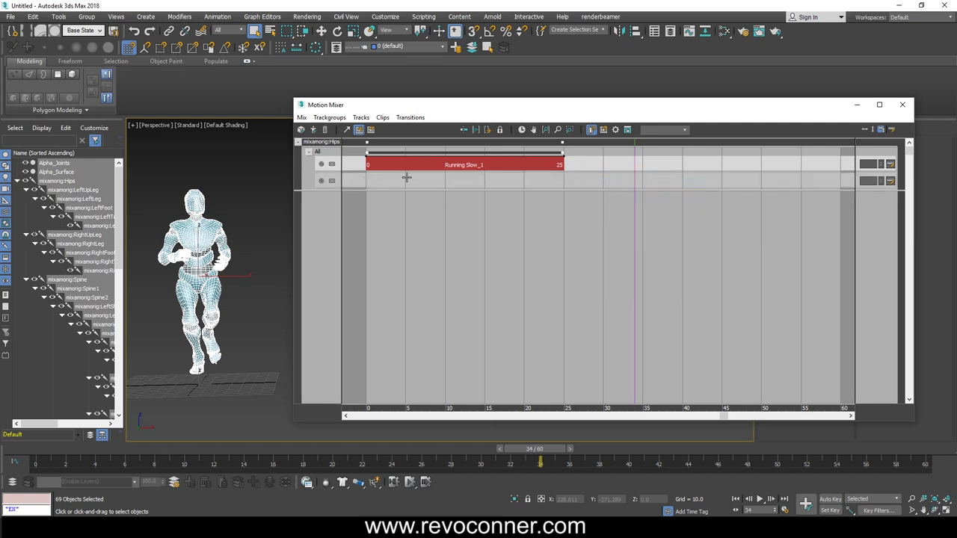
{"action": "right_click", "coordinate": [593, 178]}
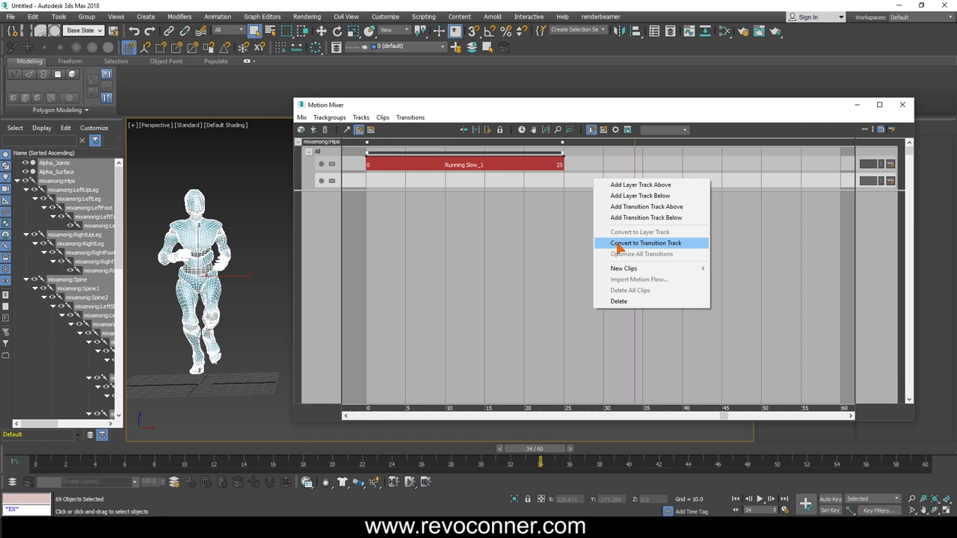
{"action": "mouse_move", "coordinate": [686, 274]}
{"action": "left_click", "coordinate": [730, 269]}
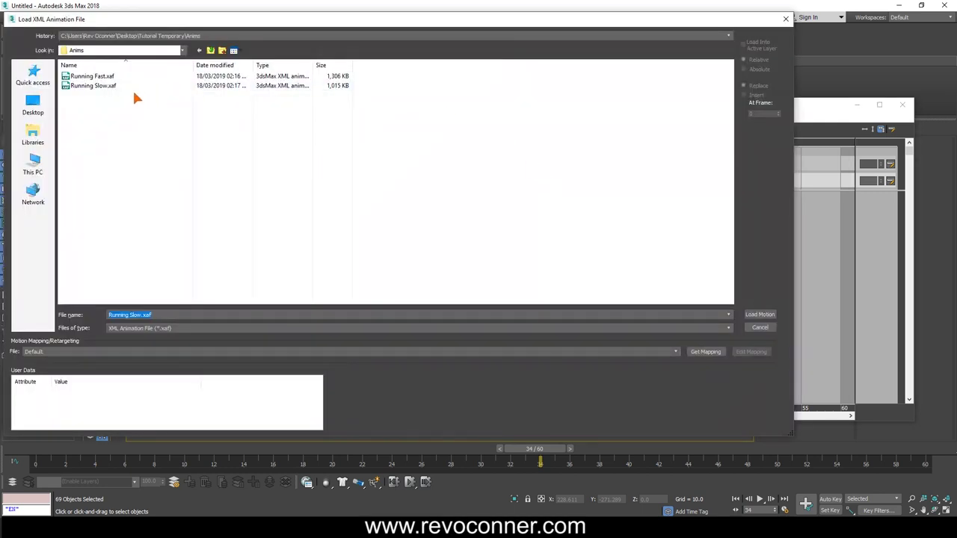
{"action": "double_click", "coordinate": [92, 76]}
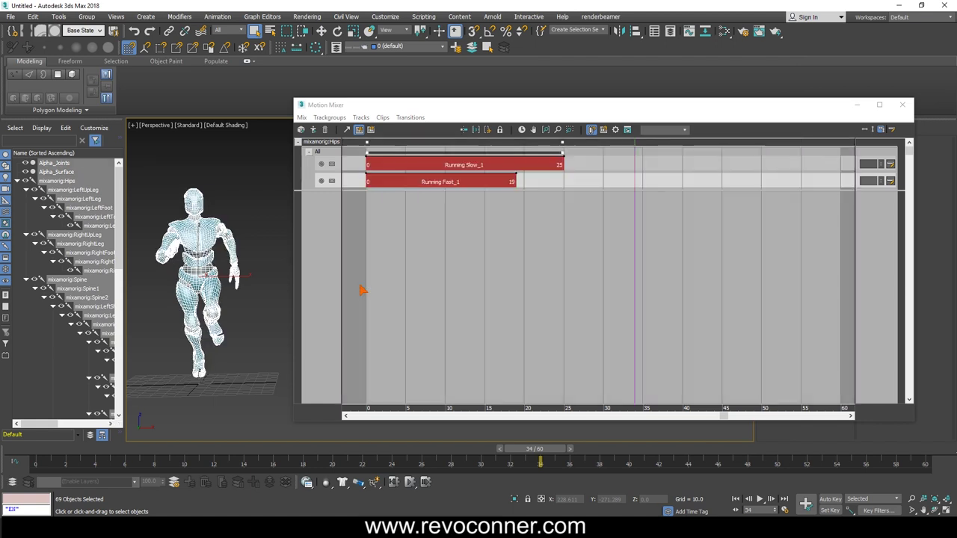
Step: Shift the Running Fast clip to start at frame 22, overlapping the end of Running Slow, after scrubbing the timeline to preview the motion
{"action": "left_click_drag", "start_coordinate": [452, 180], "coordinate": [562, 181]}
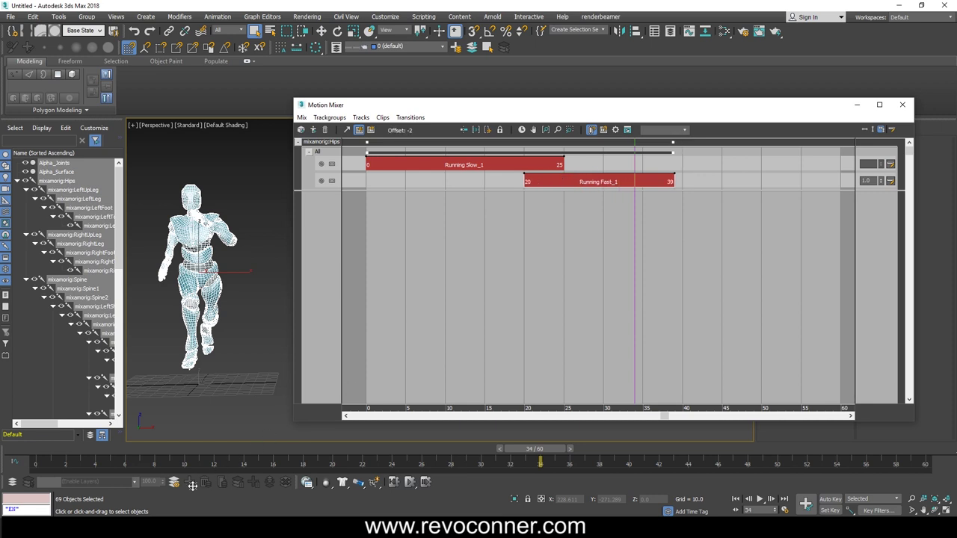
{"action": "left_click", "coordinate": [34, 453]}
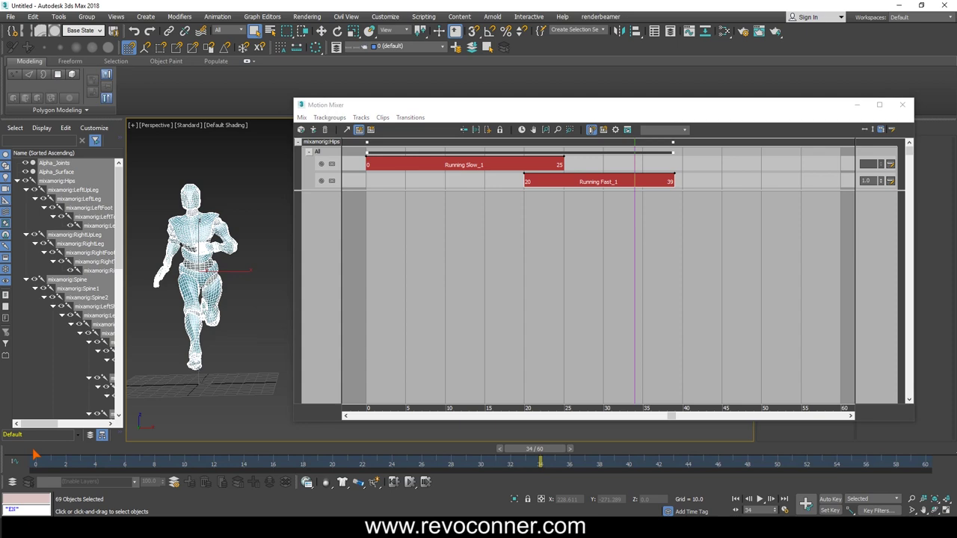
{"action": "left_click_drag", "start_coordinate": [34, 453], "coordinate": [703, 473]}
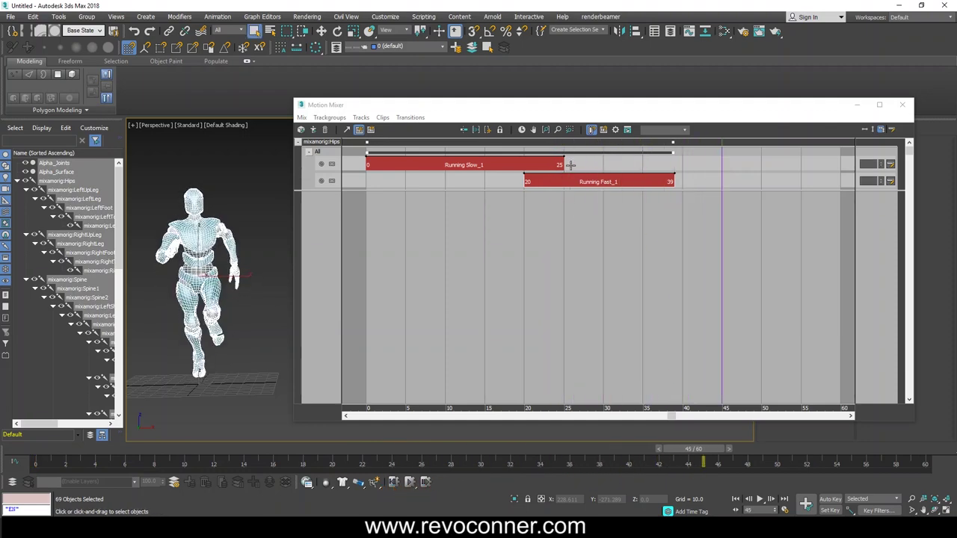
{"action": "left_click_drag", "start_coordinate": [568, 187], "coordinate": [584, 185]}
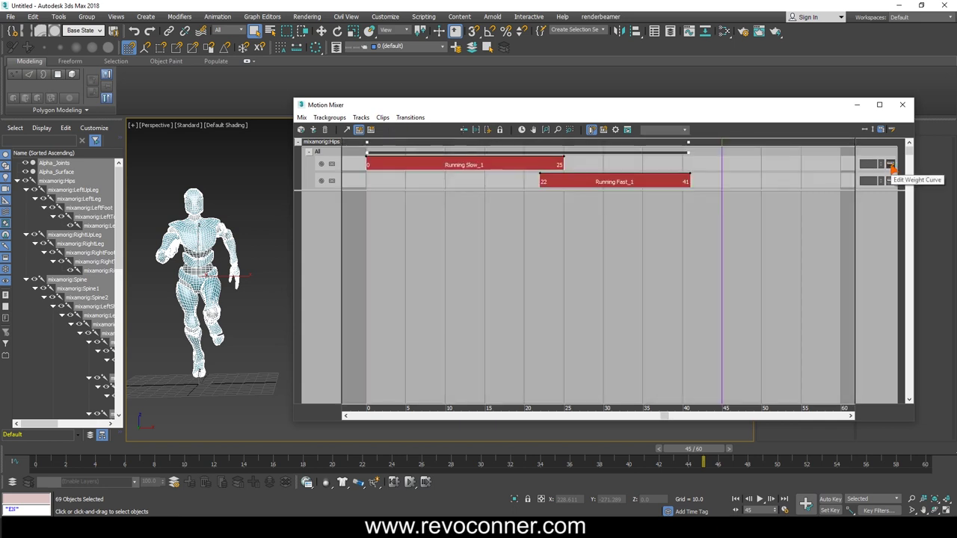
Step: Edit the Running Slow weight curve so it fades from a point at frame 22 down to 0 at frame 25
{"action": "left_click", "coordinate": [890, 164]}
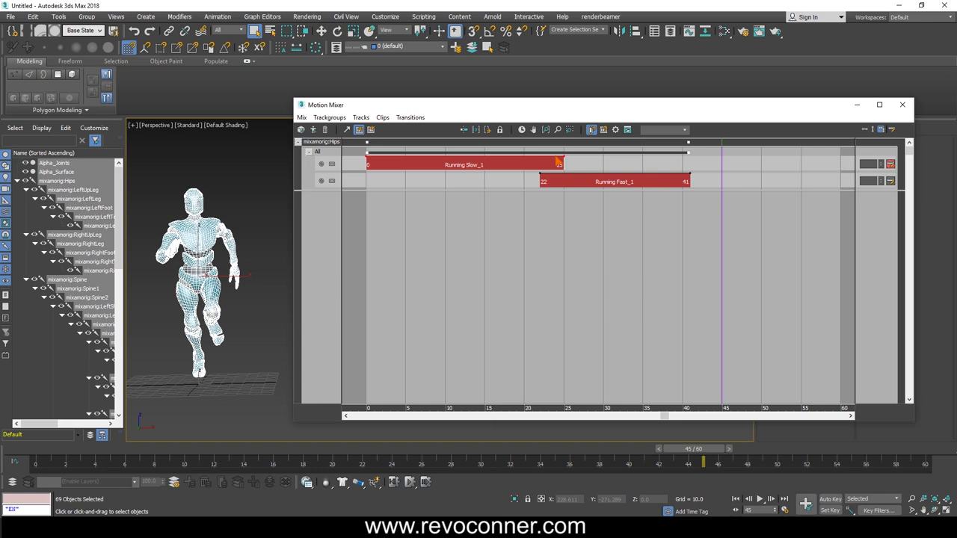
{"action": "left_click", "coordinate": [549, 149]}
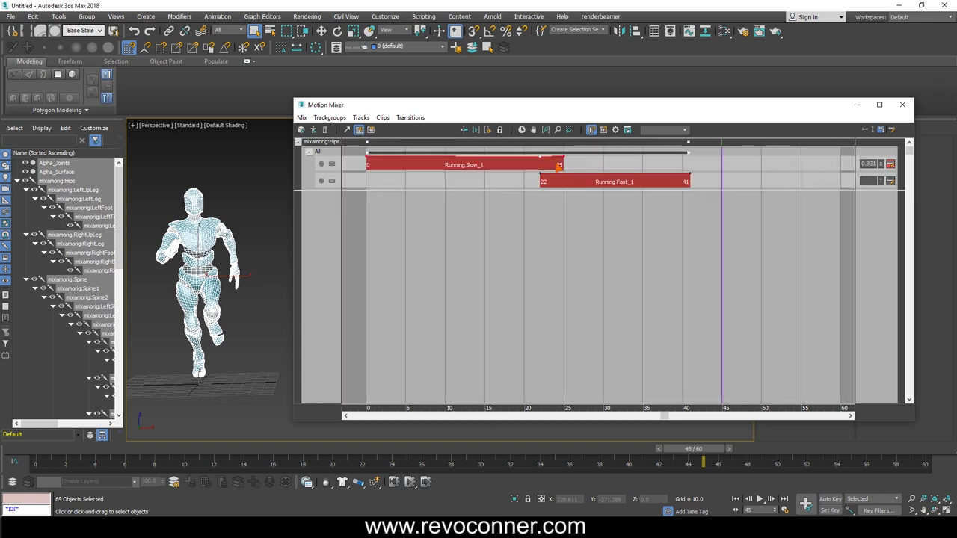
{"action": "left_click", "coordinate": [562, 155]}
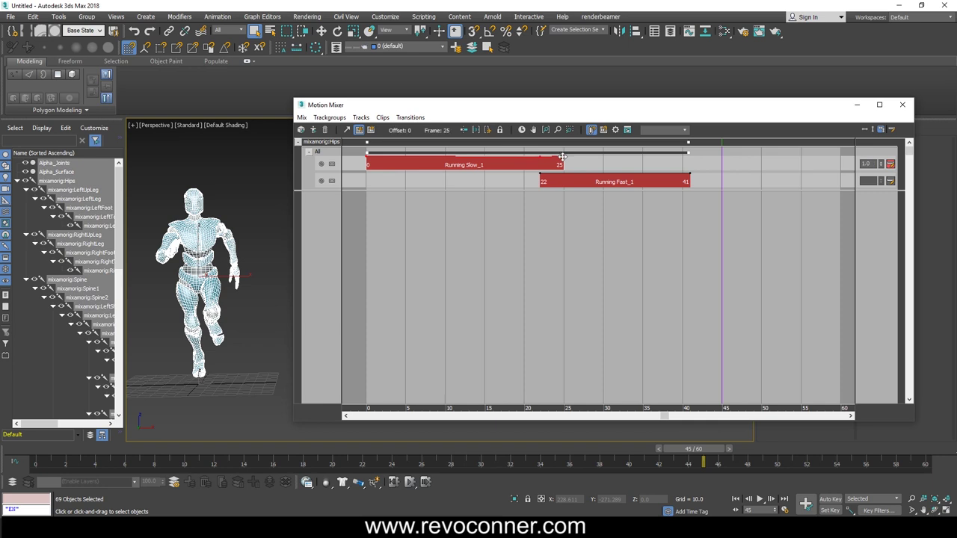
{"action": "left_click_drag", "start_coordinate": [562, 155], "coordinate": [562, 167]}
{"action": "left_click", "coordinate": [890, 164]}
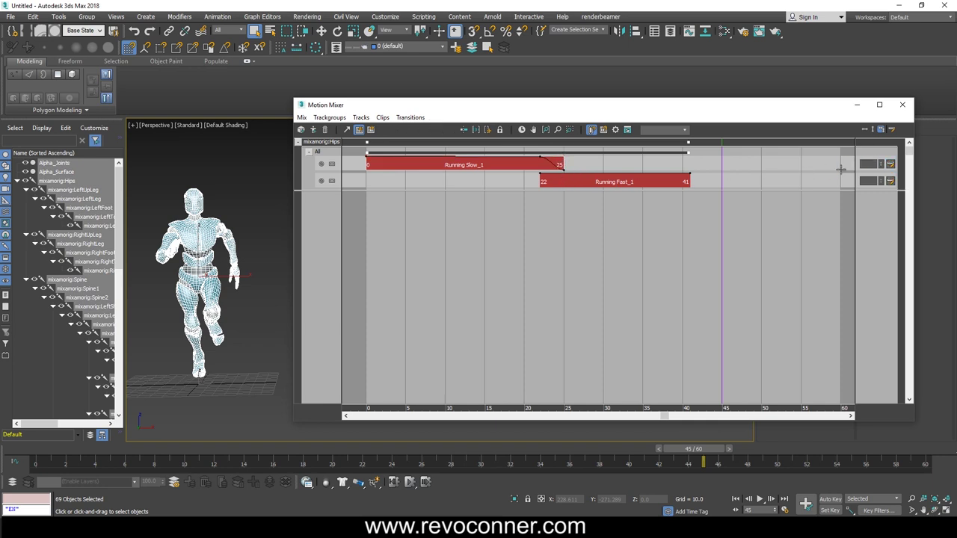
Step: Edit the Running Fast weight curve to rise from 0 at frame 22 to full weight at frame 25, and scrub to preview the blend
{"action": "left_click", "coordinate": [656, 180]}
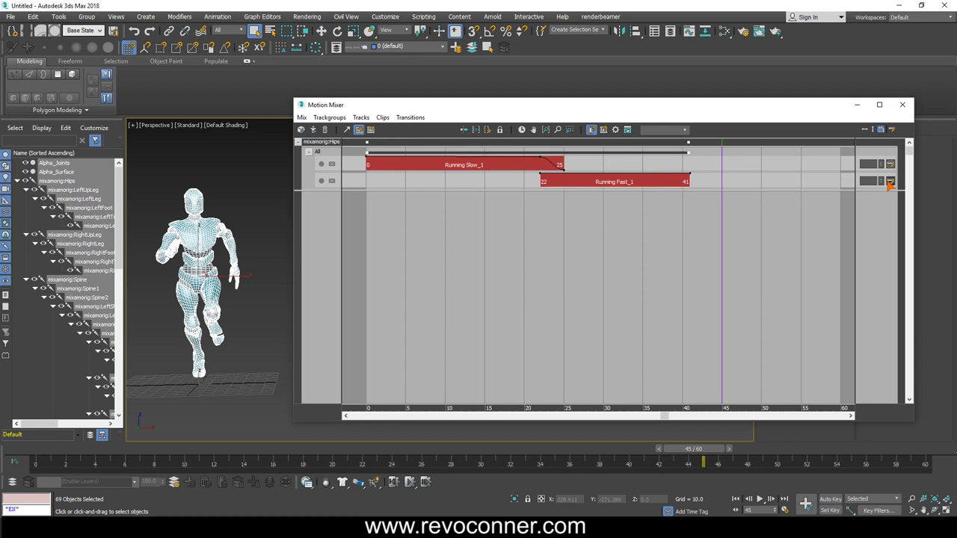
{"action": "left_click", "coordinate": [890, 182]}
{"action": "left_click", "coordinate": [571, 166]}
{"action": "left_click", "coordinate": [542, 178]}
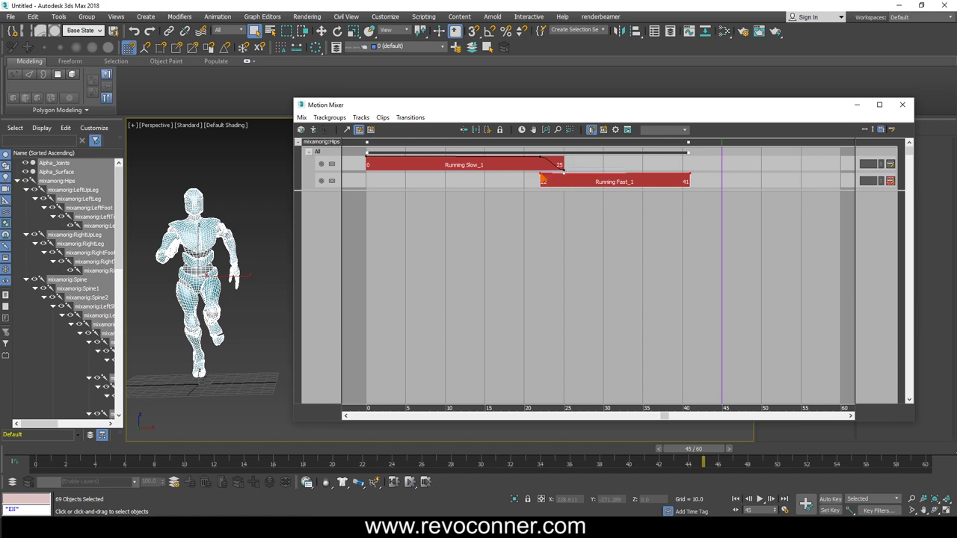
{"action": "left_click", "coordinate": [541, 174]}
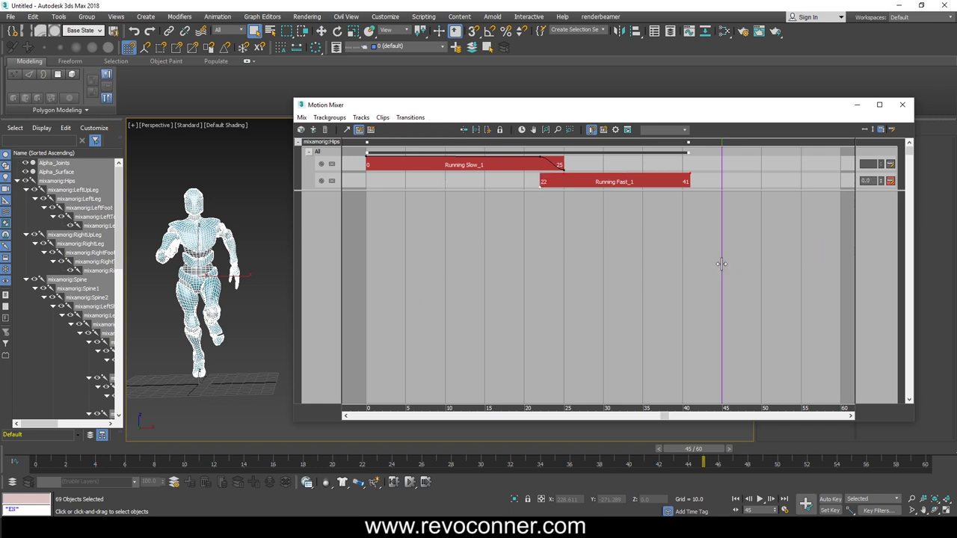
{"action": "left_click_drag", "start_coordinate": [722, 265], "coordinate": [551, 302]}
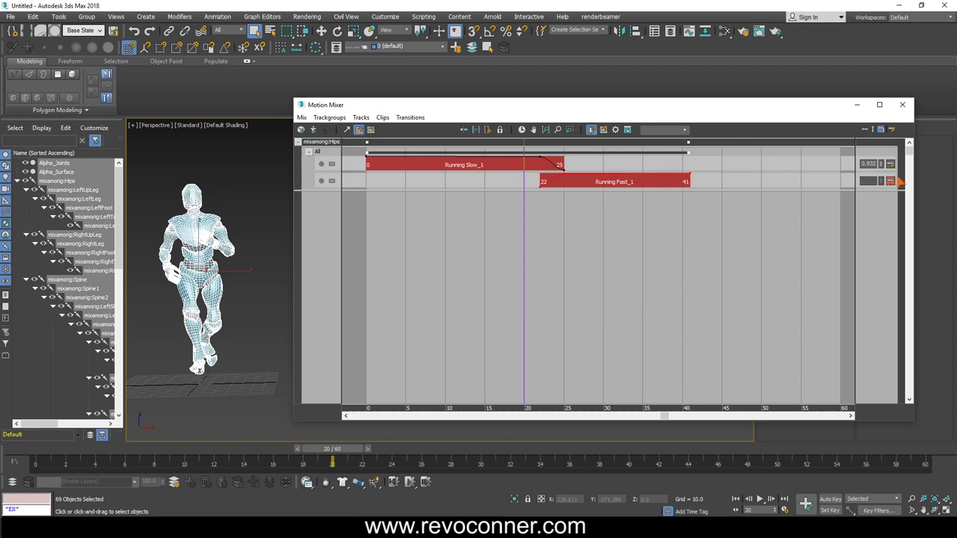
Step: Move the Running Fast clip to start at frame 19, stretch both clips' weight fades across frames 19 to 25, and scrub the blend
{"action": "left_click_drag", "start_coordinate": [589, 183], "coordinate": [565, 182]}
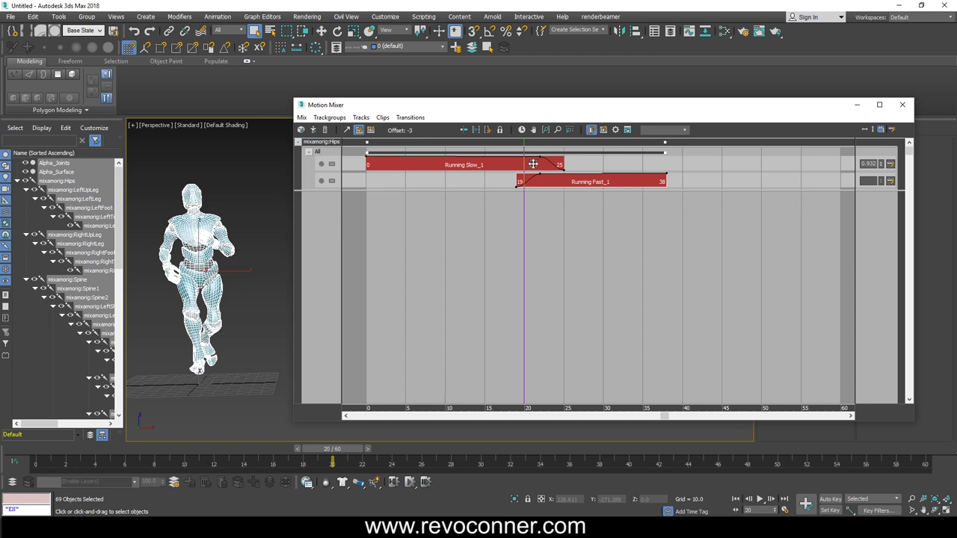
{"action": "left_click", "coordinate": [537, 160]}
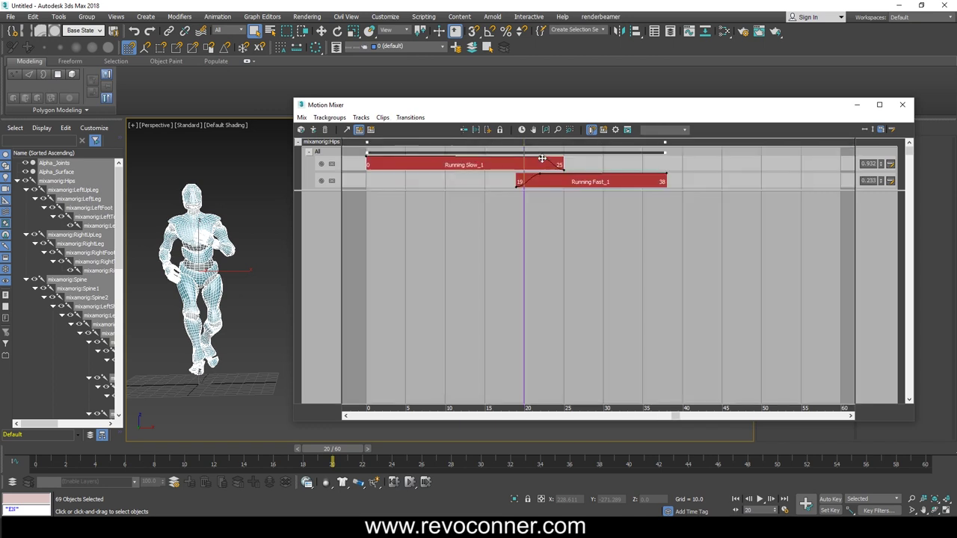
{"action": "left_click", "coordinate": [891, 165]}
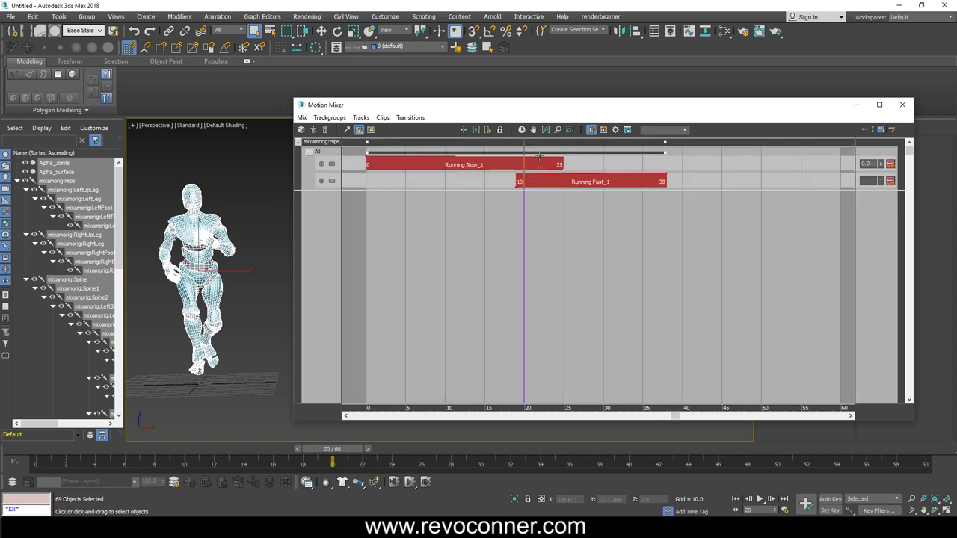
{"action": "left_click_drag", "start_coordinate": [539, 155], "coordinate": [526, 158]}
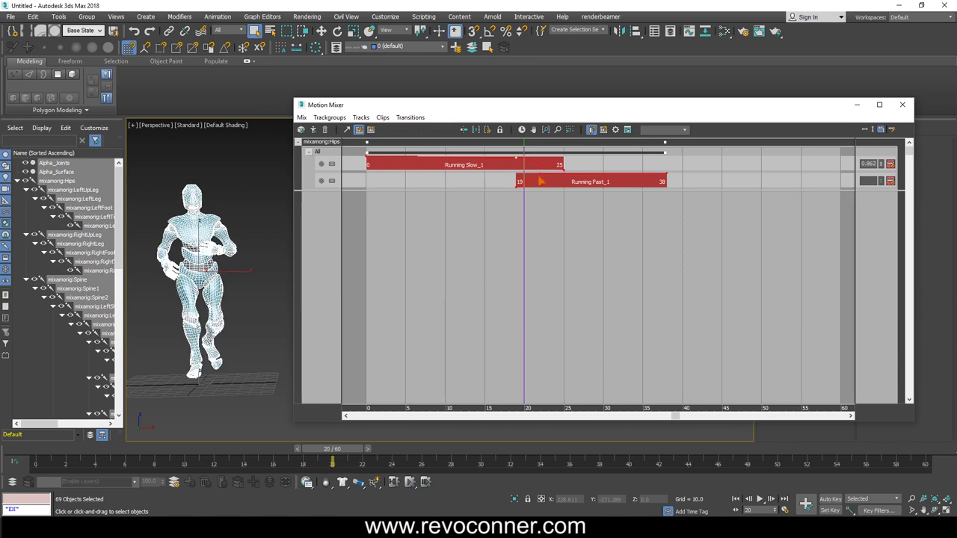
{"action": "left_click", "coordinate": [557, 176]}
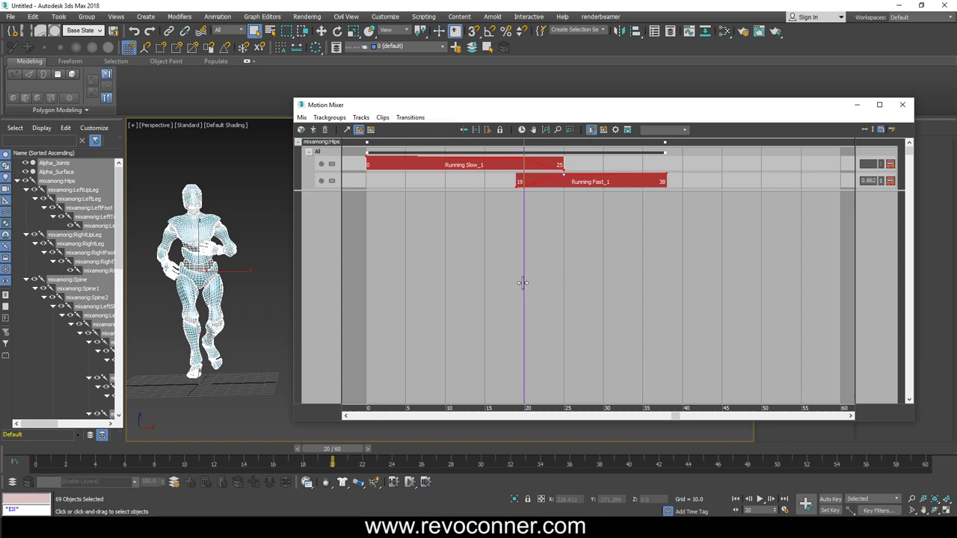
{"action": "left_click_drag", "start_coordinate": [522, 283], "coordinate": [510, 340]}
Step: Close the Motion Mixer and scrub the timeline back to frame 6 with the character seen from the side
{"action": "left_click", "coordinate": [903, 105]}
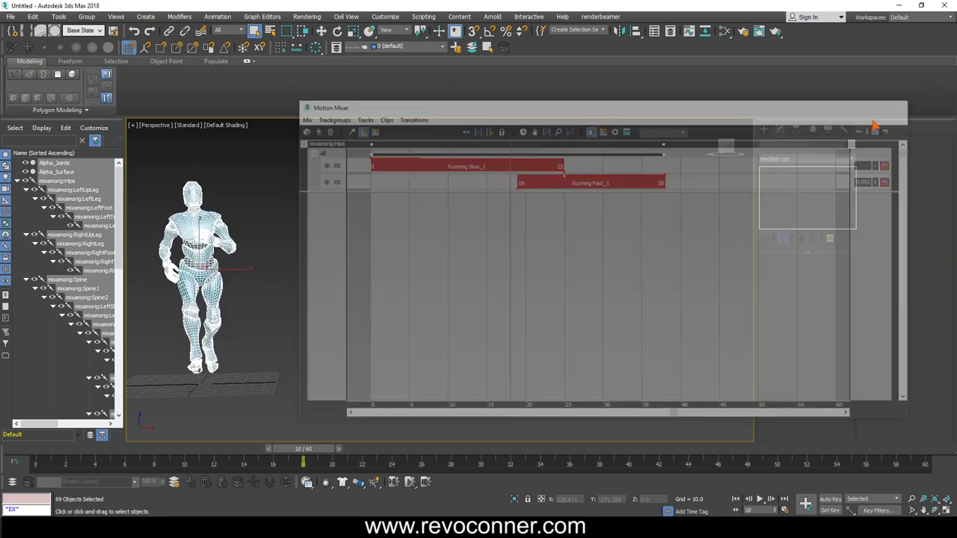
{"action": "middle_click_drag", "start_coordinate": [401, 353], "coordinate": [491, 331]}
{"action": "middle_click_drag", "start_coordinate": [391, 314], "coordinate": [359, 322], "text": "alt"}
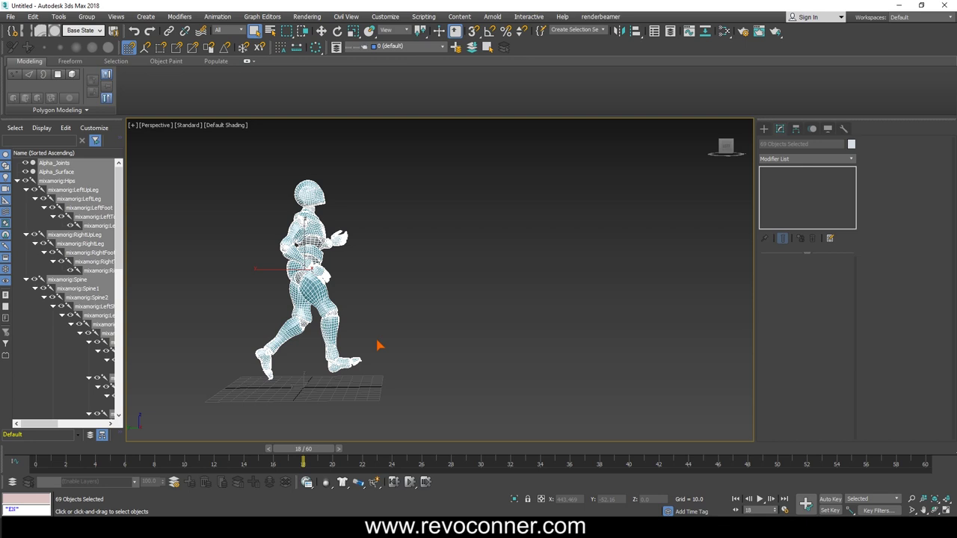
{"action": "left_click_drag", "start_coordinate": [314, 456], "coordinate": [126, 457]}
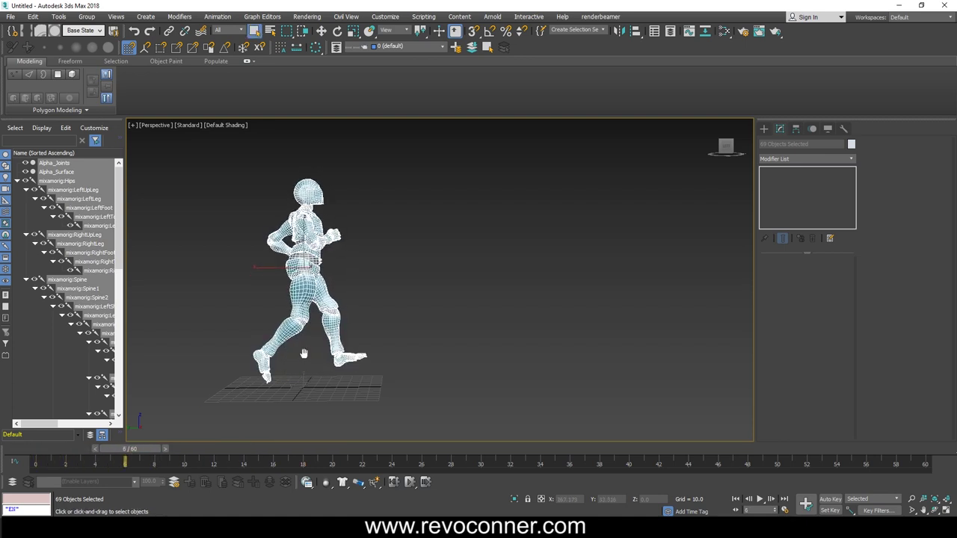
Step: Turn on Auto Key at frame 0 and select the mixamorig:Hips bone with the Move tool in shaded view
{"action": "key", "text": "n"}
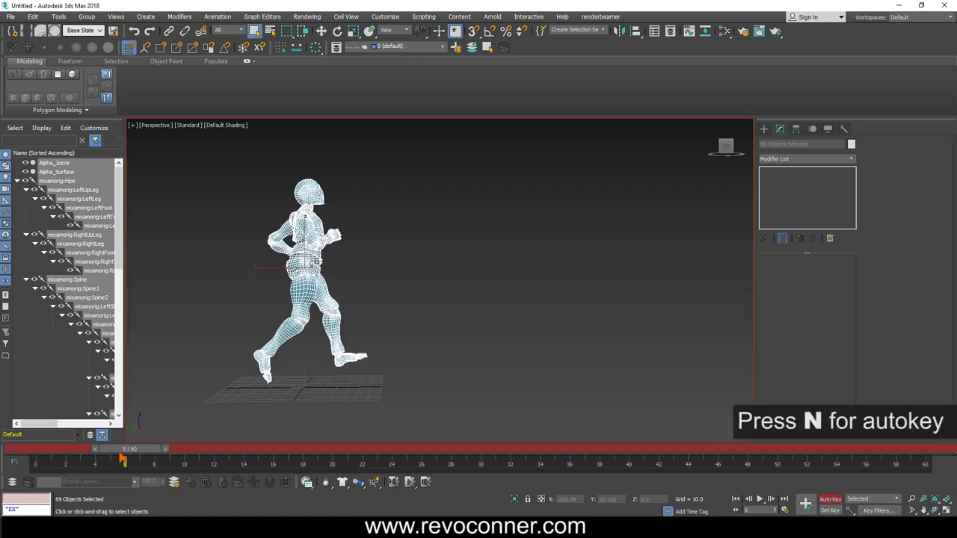
{"action": "key", "text": "F3"}
{"action": "key", "text": "Home"}
{"action": "left_click", "coordinate": [116, 188]}
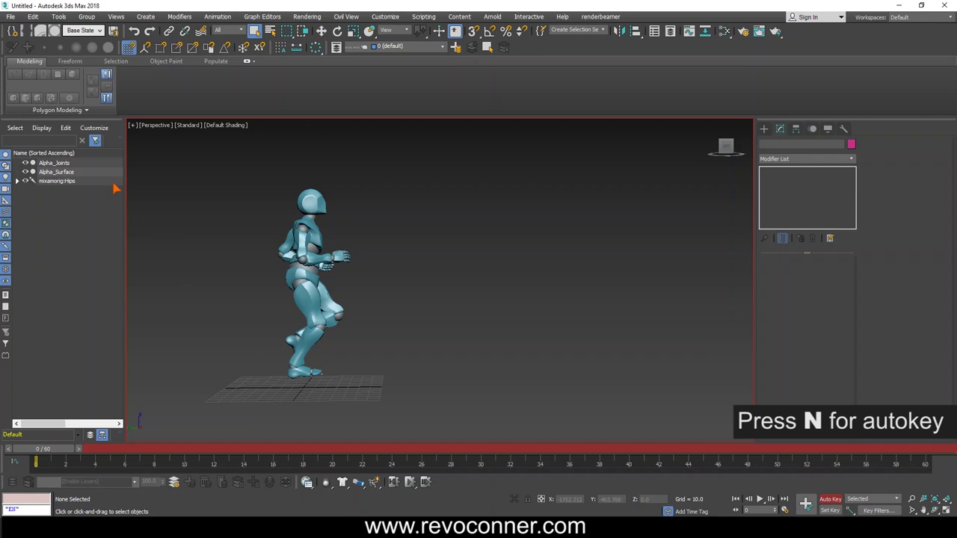
{"action": "left_click", "coordinate": [47, 183]}
{"action": "middle_click_drag", "start_coordinate": [199, 384], "coordinate": [214, 384]}
{"action": "key", "text": "w"}
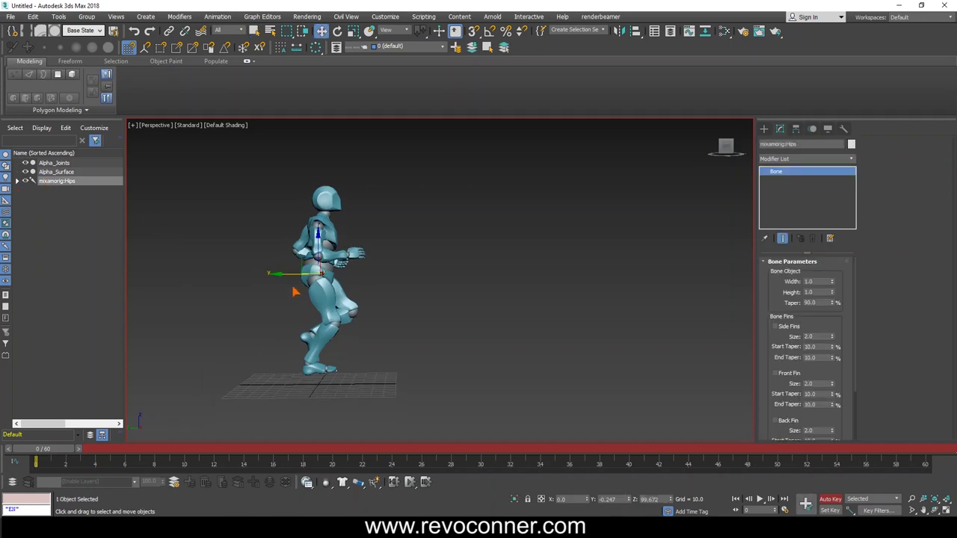
Step: At frame 34, enable animation layers on the hips bone for position, rotation and scale, with new mixer map files created automatically
{"action": "left_click_drag", "start_coordinate": [41, 451], "coordinate": [527, 474]}
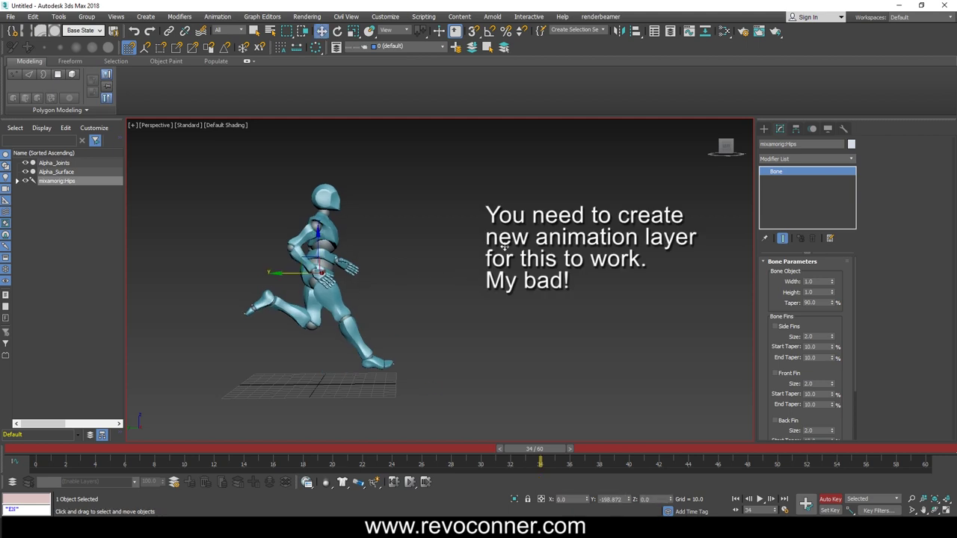
{"action": "middle_click_drag", "start_coordinate": [458, 350], "coordinate": [480, 383], "text": "alt"}
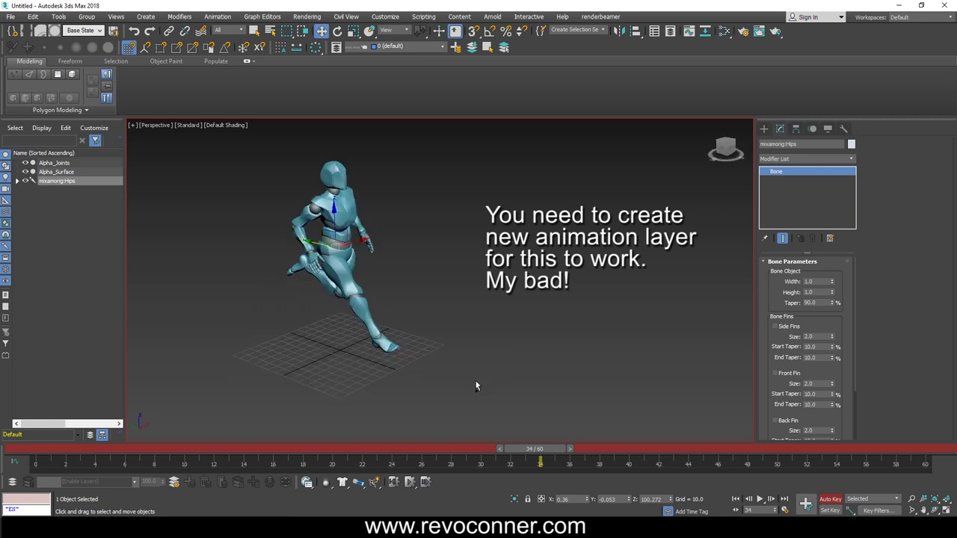
{"action": "left_click", "coordinate": [30, 479]}
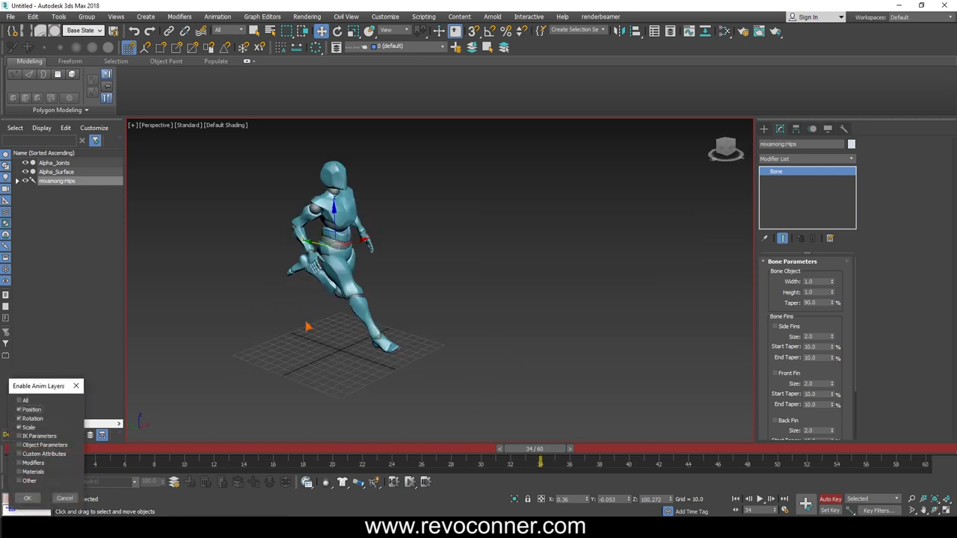
{"action": "left_click", "coordinate": [27, 499]}
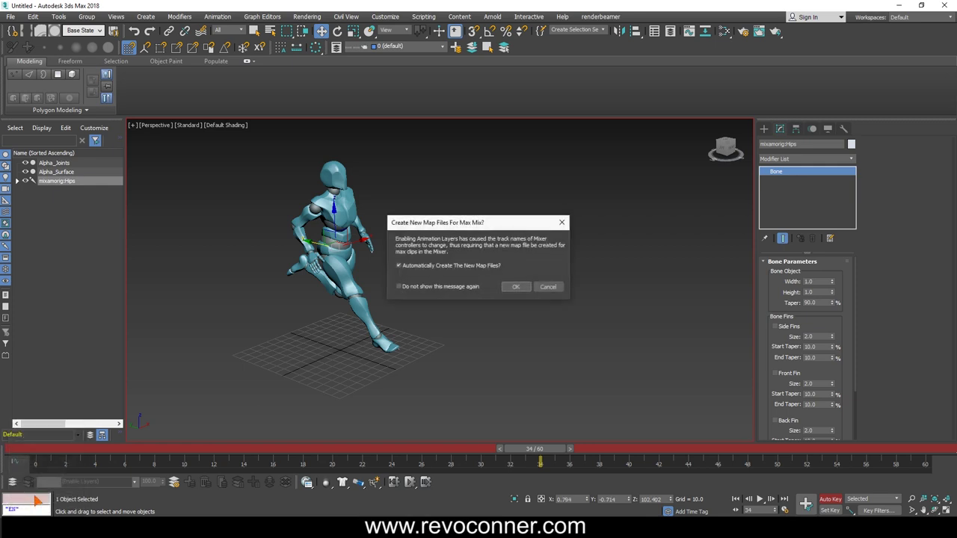
{"action": "left_click", "coordinate": [516, 287]}
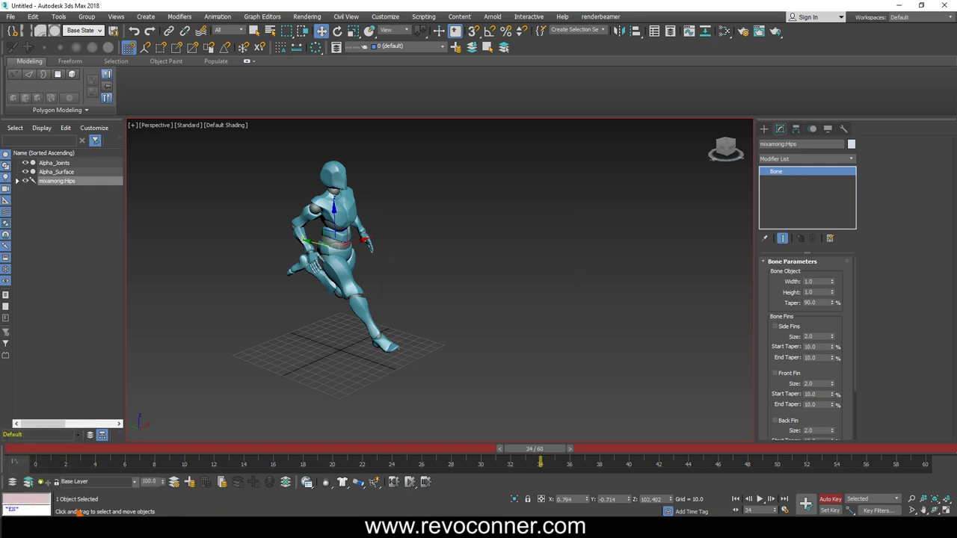
Step: Add the animation layer AnimLayer01 to the hips bone, duplicating the active controller type
{"action": "left_click", "coordinate": [120, 486]}
{"action": "left_click", "coordinate": [133, 493]}
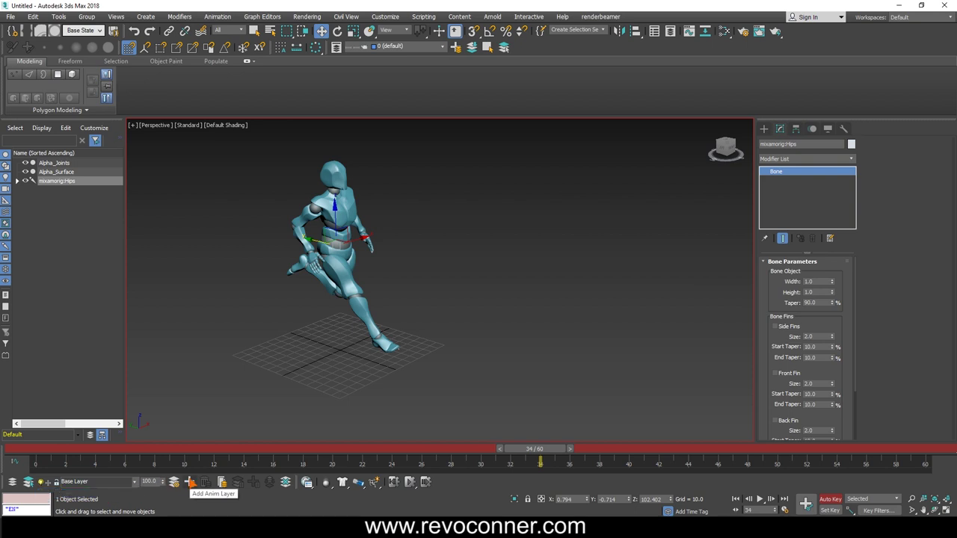
{"action": "left_click", "coordinate": [190, 483]}
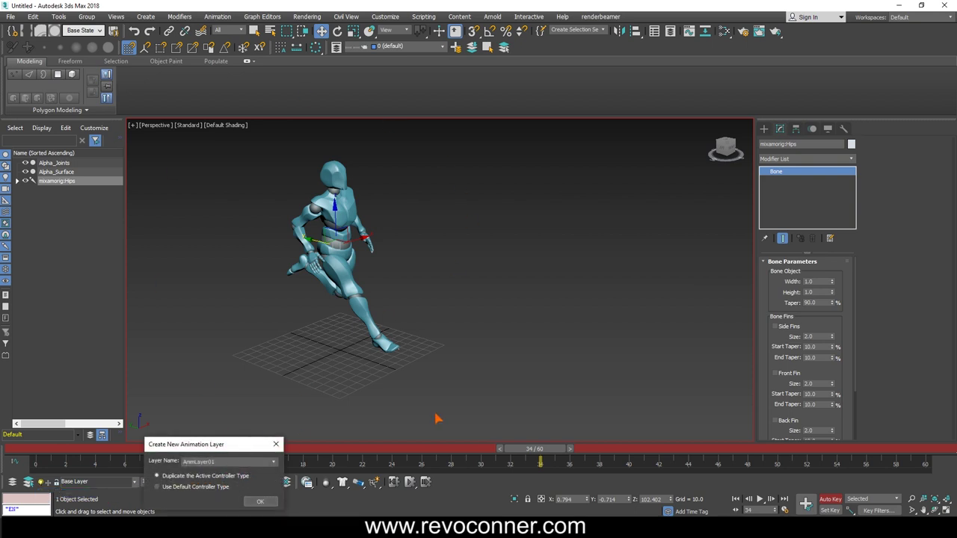
{"action": "left_click", "coordinate": [260, 502]}
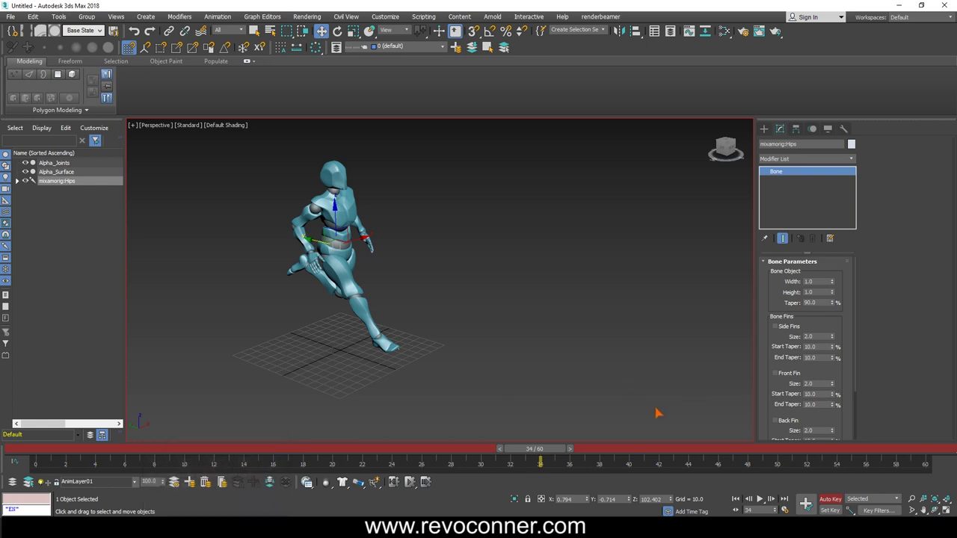
Step: Move the hips bone forward along Y to about -157 at frame 34, and scrub the timeline back to frame 0
{"action": "middle_click_drag", "start_coordinate": [389, 344], "coordinate": [299, 261], "text": "alt"}
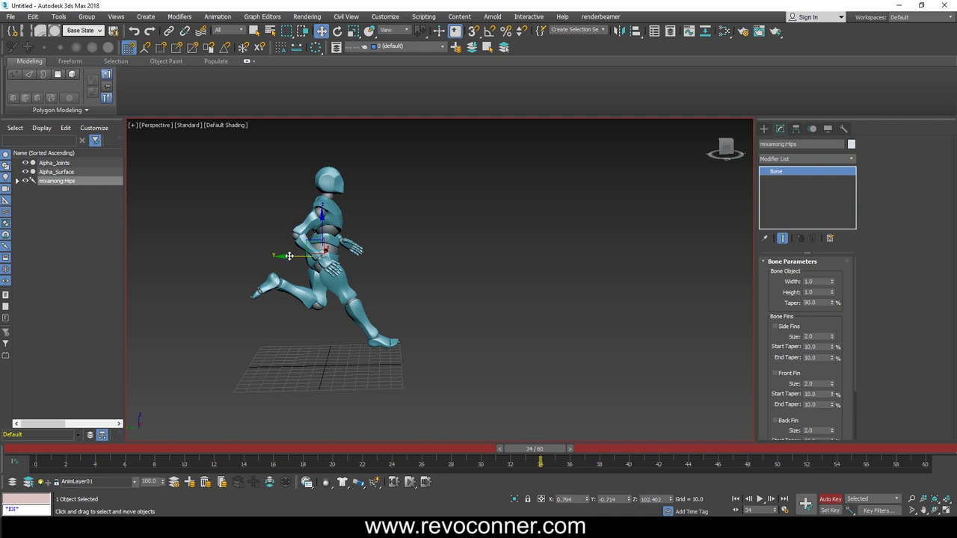
{"action": "left_click_drag", "start_coordinate": [289, 255], "coordinate": [460, 260]}
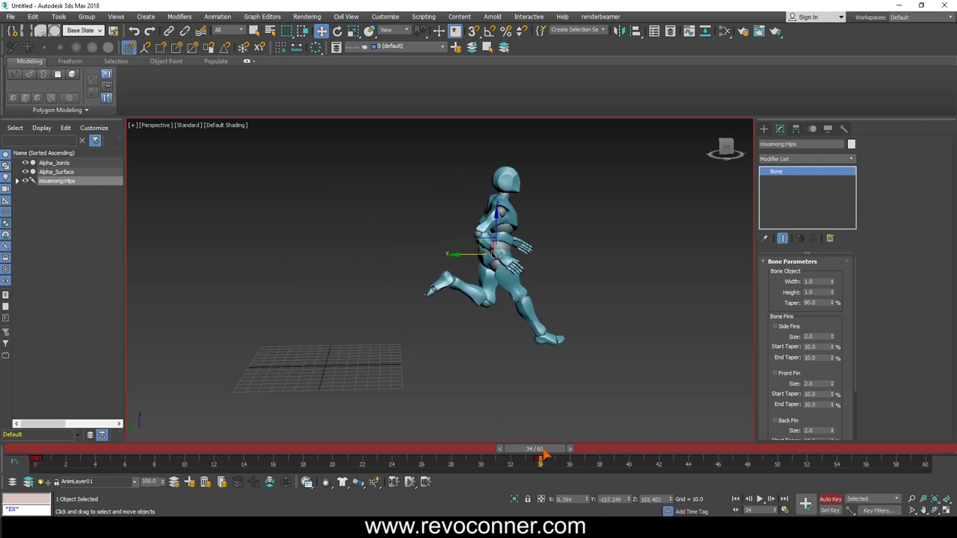
{"action": "left_click_drag", "start_coordinate": [543, 454], "coordinate": [585, 454]}
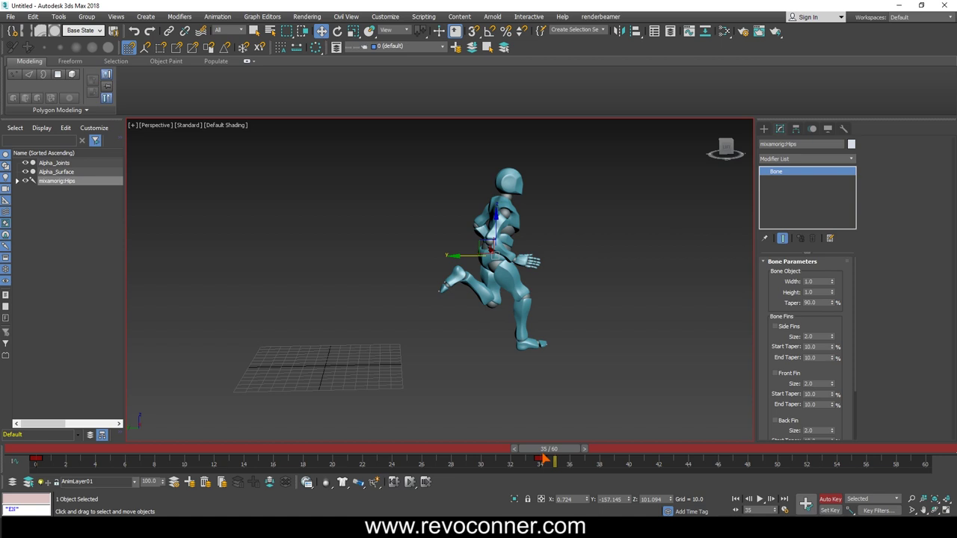
{"action": "left_click_drag", "start_coordinate": [548, 454], "coordinate": [11, 501]}
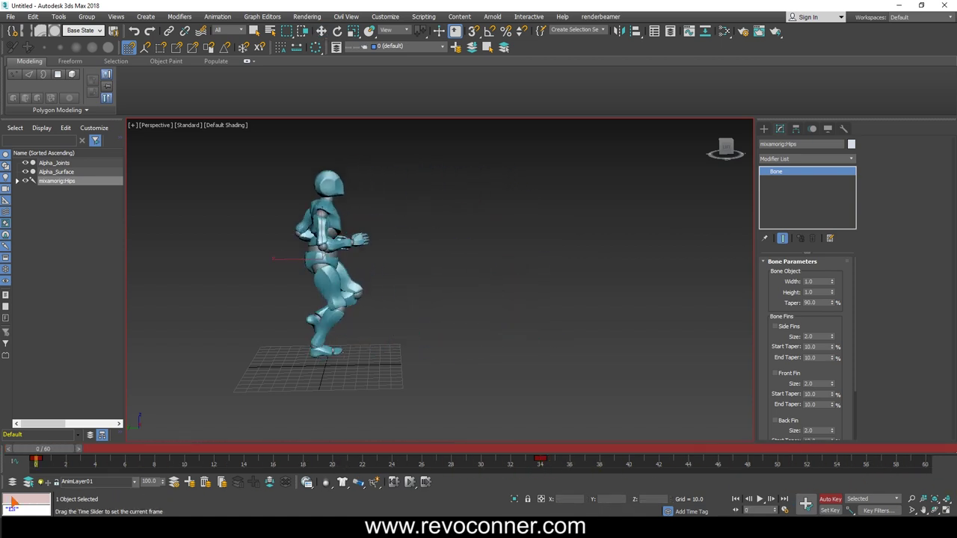
Step: Play the forward run, turn off Auto Key, check the motion from an angled view, and stop the playback
{"action": "key", "text": "w"}
{"action": "left_click", "coordinate": [760, 500]}
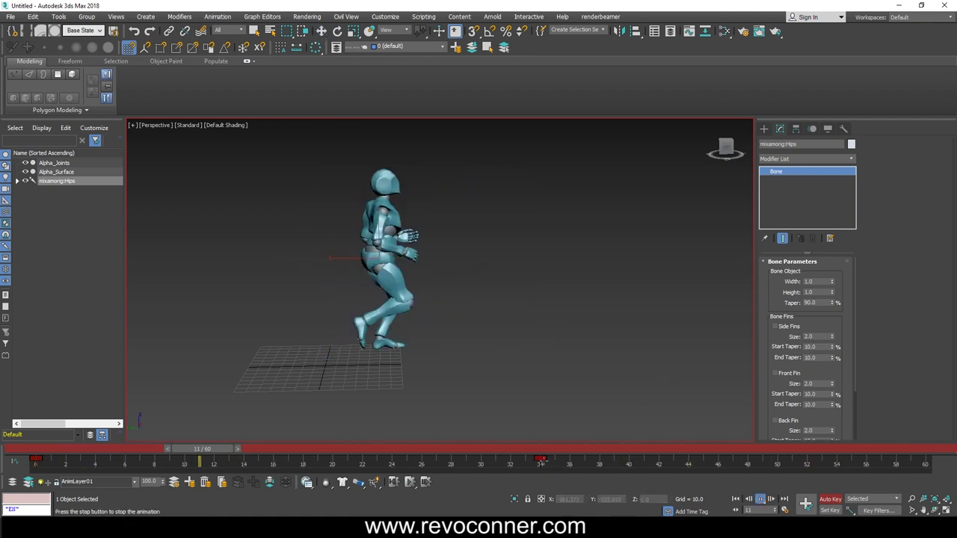
{"action": "left_click", "coordinate": [830, 499]}
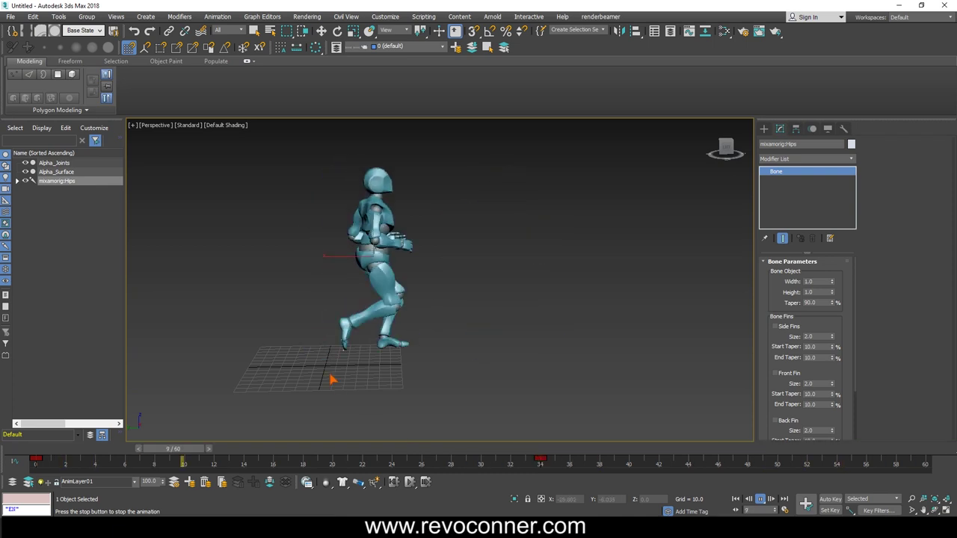
{"action": "middle_click_drag", "start_coordinate": [331, 378], "coordinate": [408, 395], "text": "alt"}
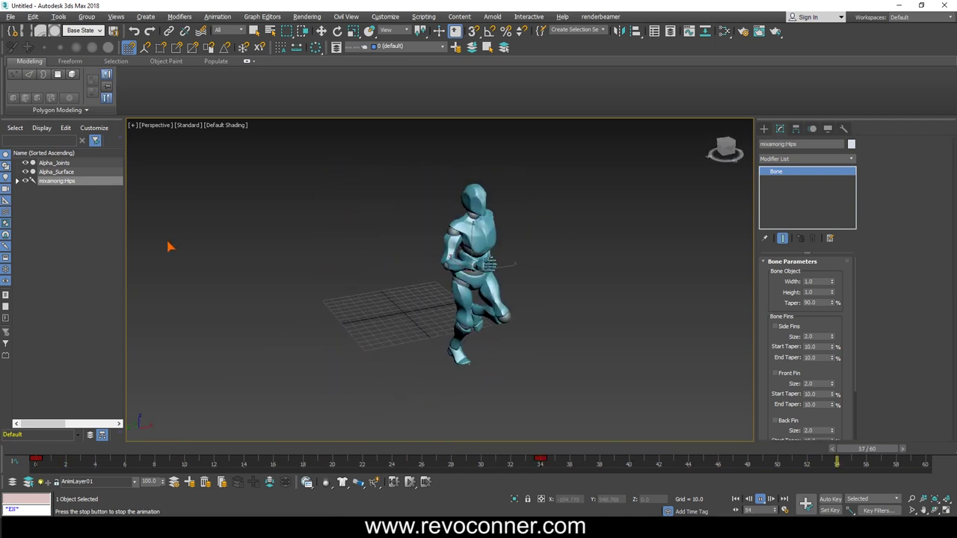
{"action": "left_click", "coordinate": [218, 18]}
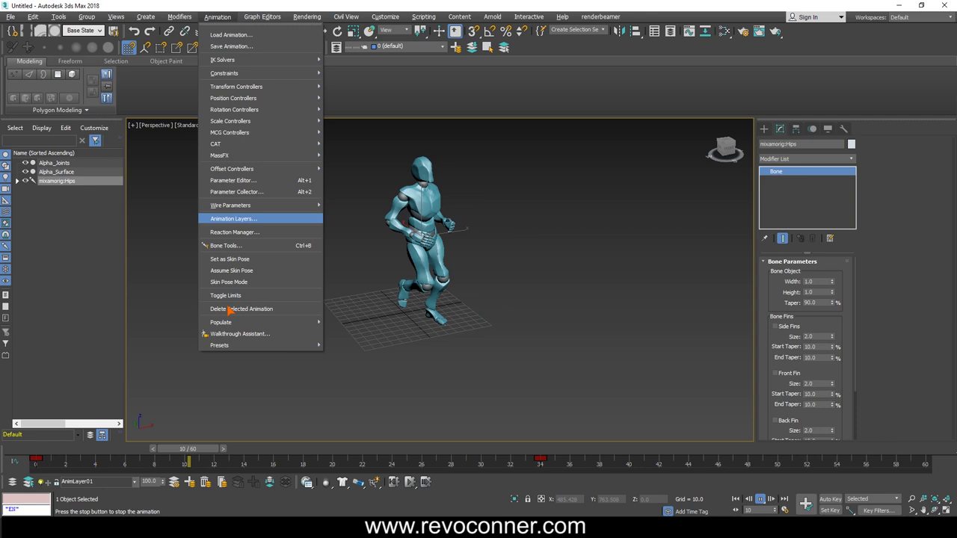
{"action": "left_click", "coordinate": [478, 389]}
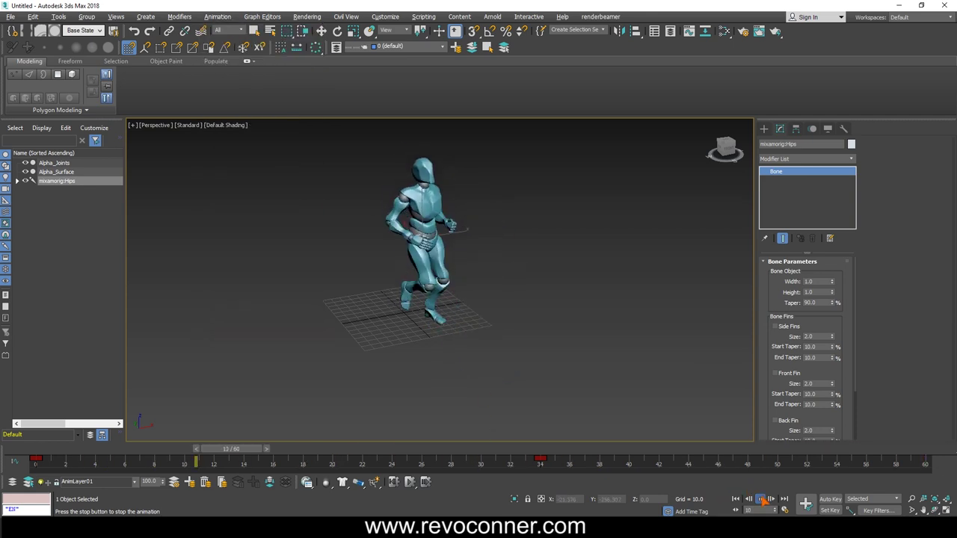
{"action": "key", "text": "/"}
{"action": "key", "text": "w"}
{"action": "middle_click_drag", "start_coordinate": [568, 344], "coordinate": [486, 270], "text": "alt"}
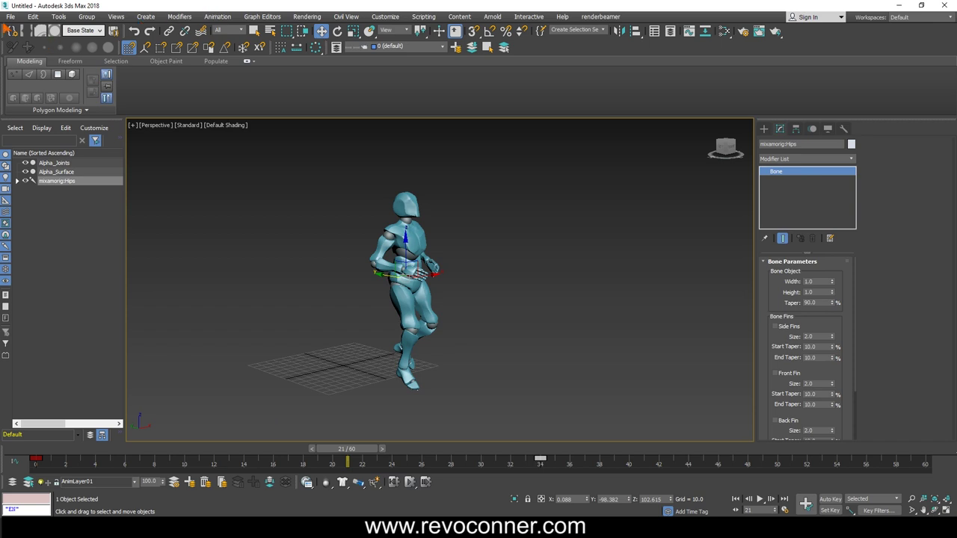
{"action": "left_click", "coordinate": [11, 16]}
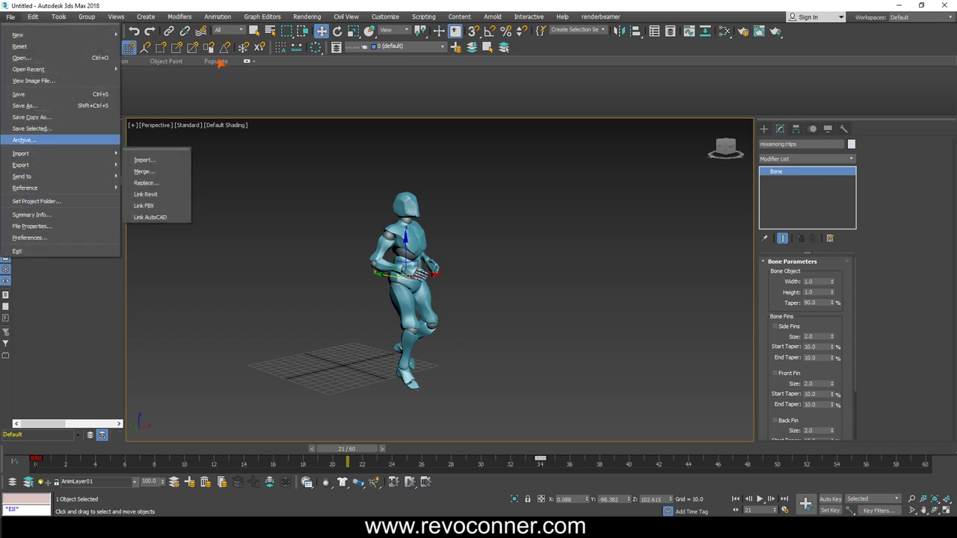
{"action": "mouse_move", "coordinate": [217, 16]}
{"action": "mouse_move", "coordinate": [182, 17]}
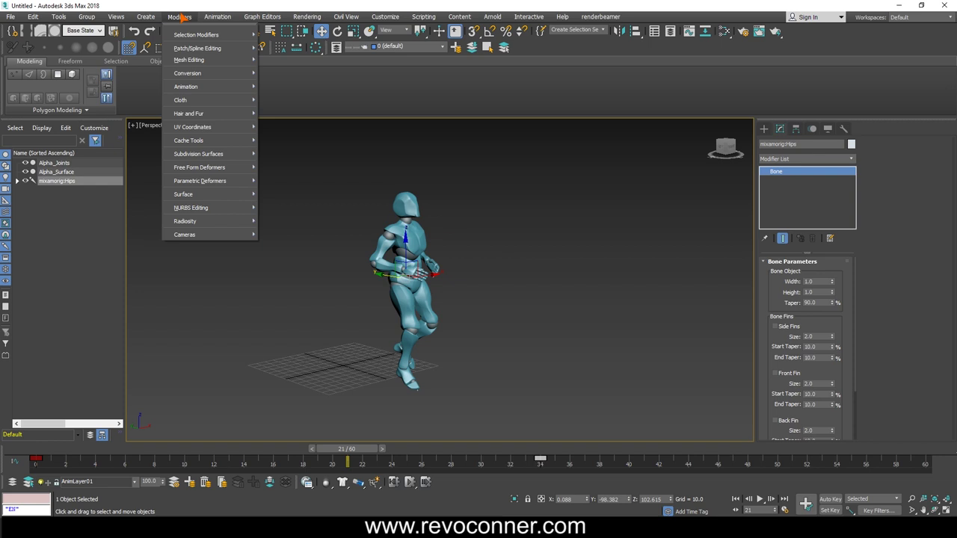
{"action": "left_click", "coordinate": [225, 17]}
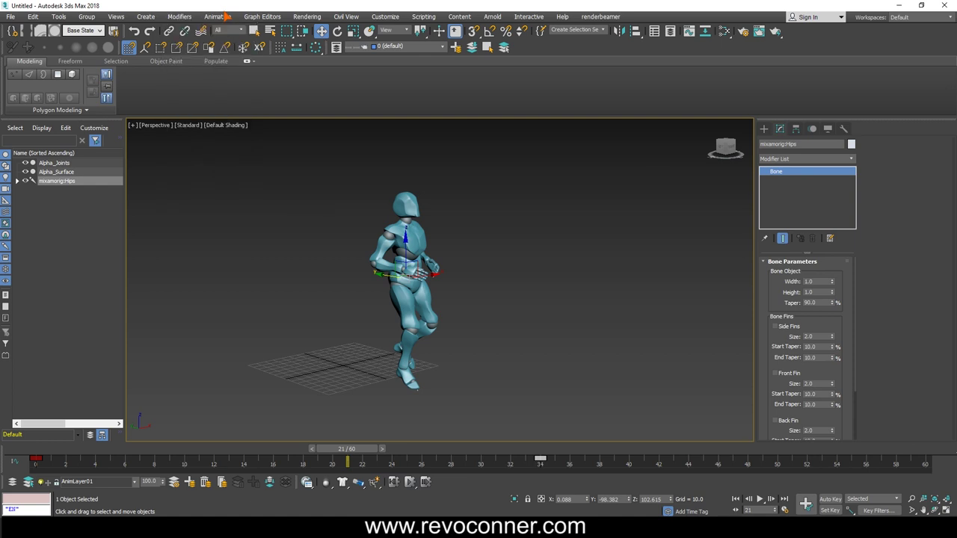
{"action": "left_click", "coordinate": [224, 17]}
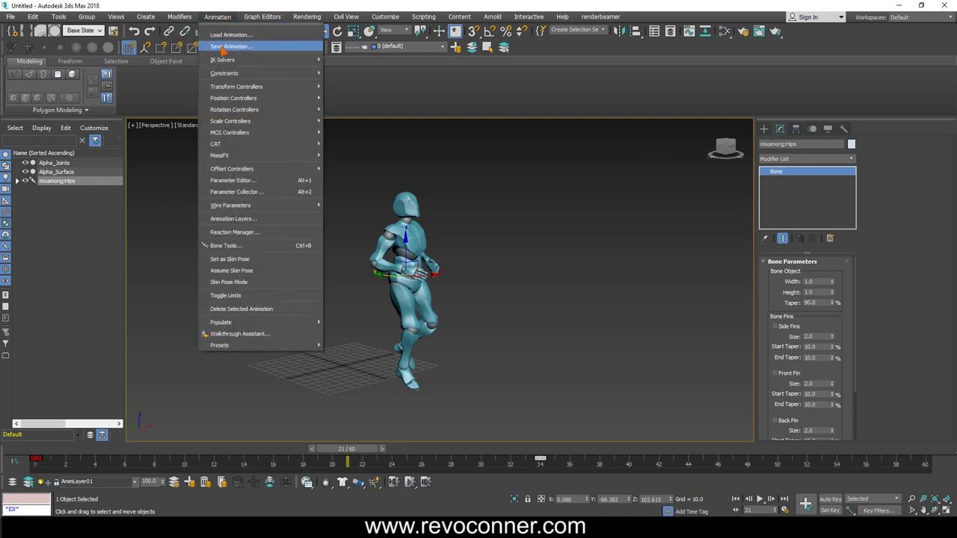
{"action": "mouse_move", "coordinate": [225, 64]}
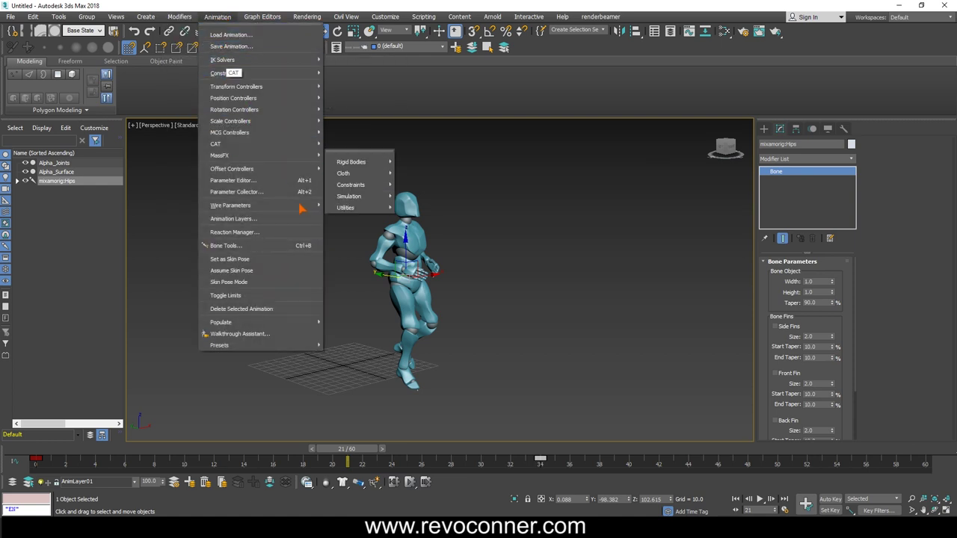